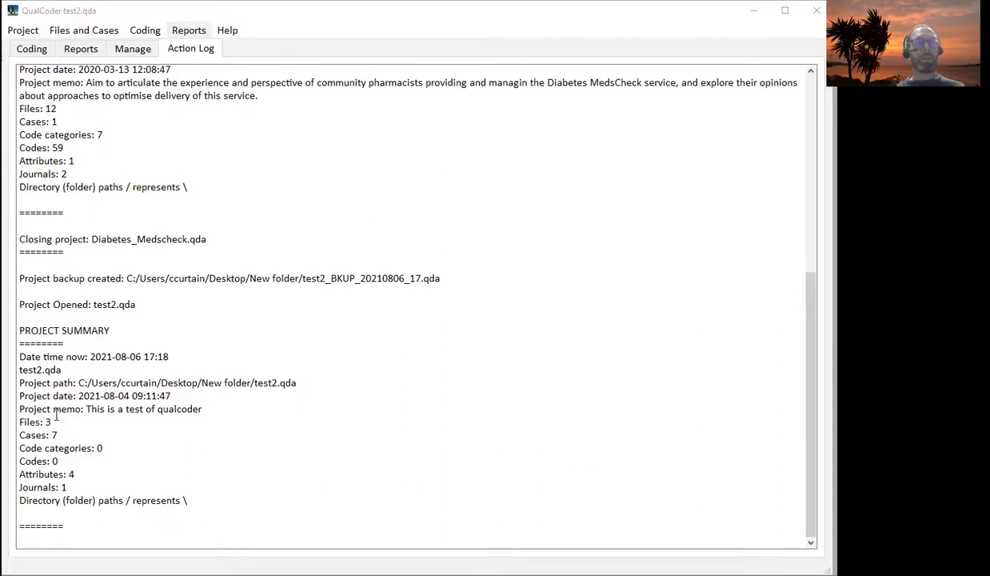
- Open the Coding menu to see the text, image and audio/video coding choices
click(147, 35)
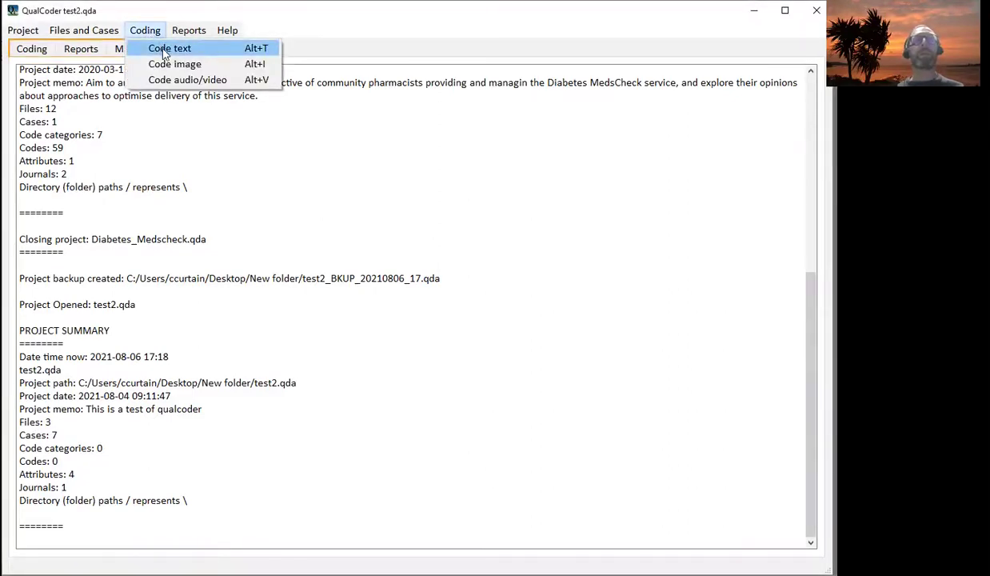
- Open Code text and resize panels: narrower left side, shorter file list, taller codes list
click(163, 53)
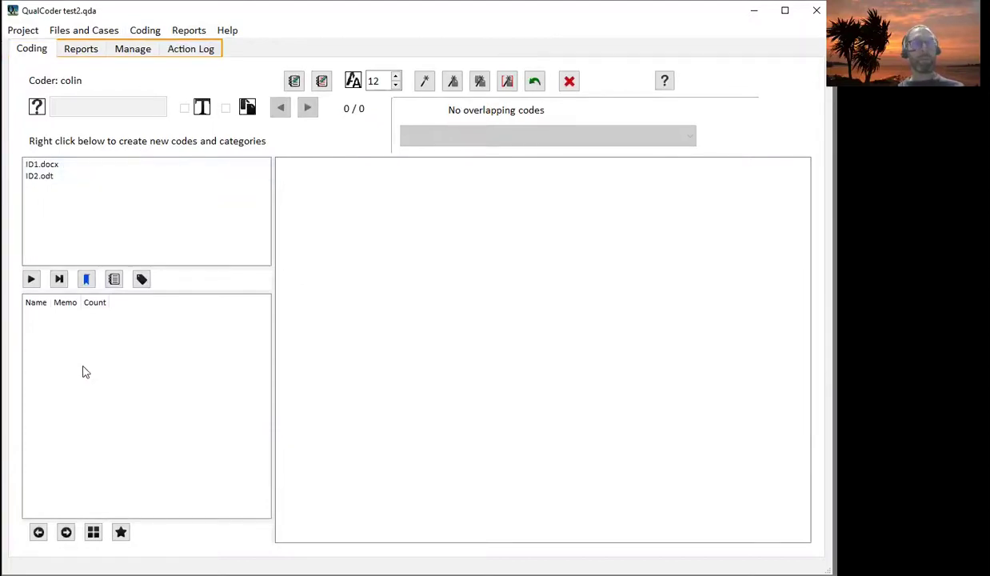
drag(272, 240, 244, 223)
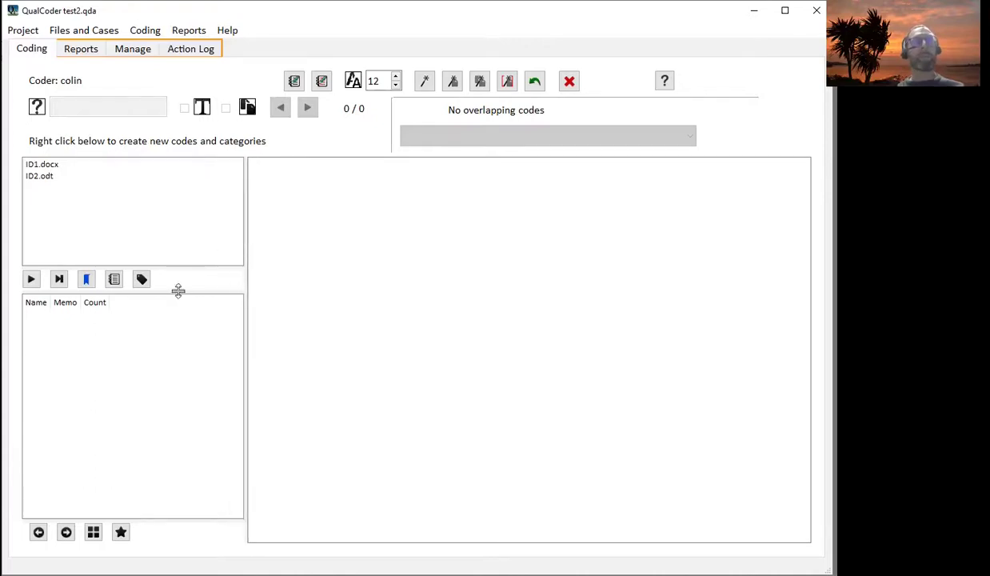
drag(177, 291, 170, 243)
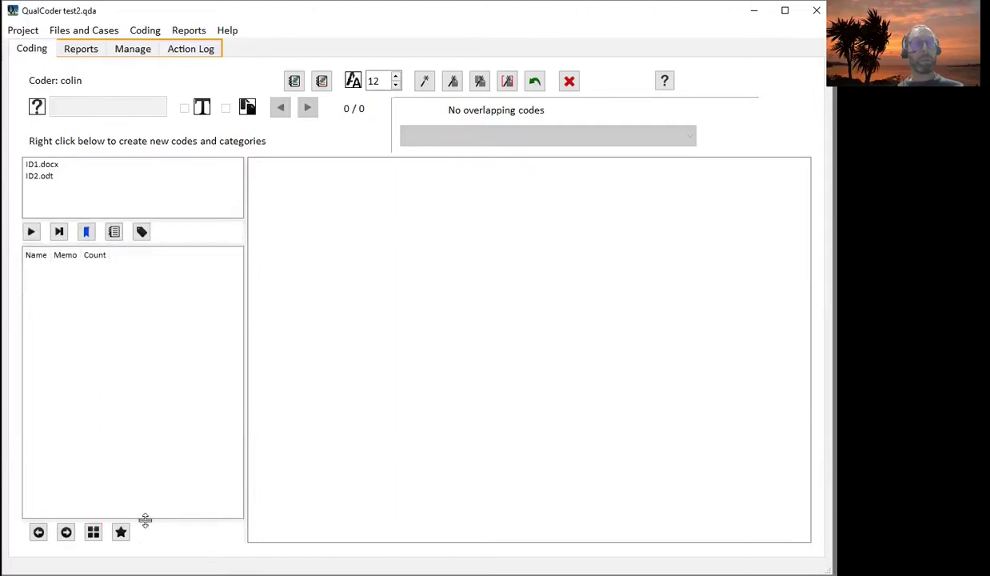
mouse_move(144, 521)
mouse_down()
mouse_move(144, 451)
mouse_move(152, 549)
mouse_move(153, 508)
mouse_up()
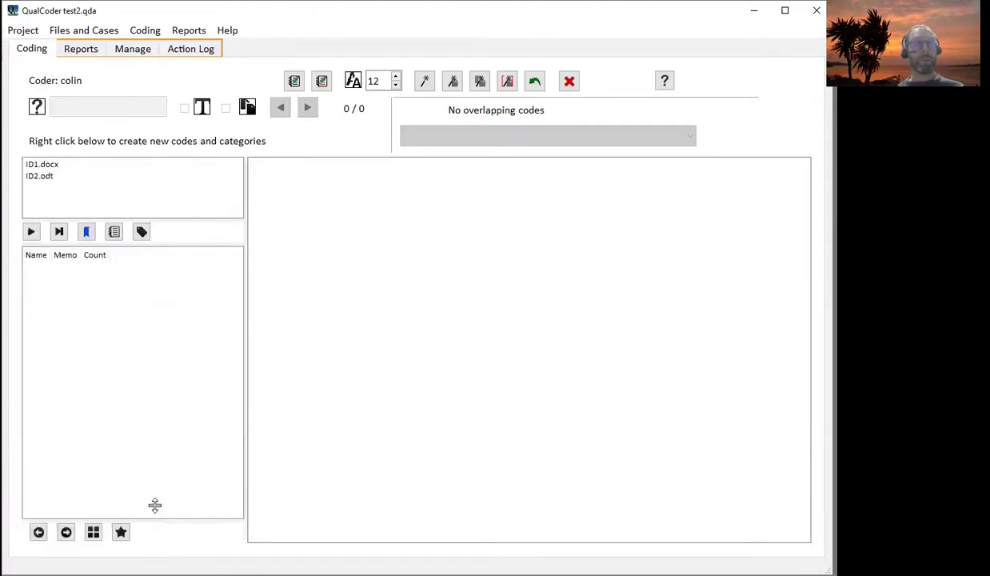
- Load ID1.docx into the text pane to show its course-feedback transcript
click(46, 164)
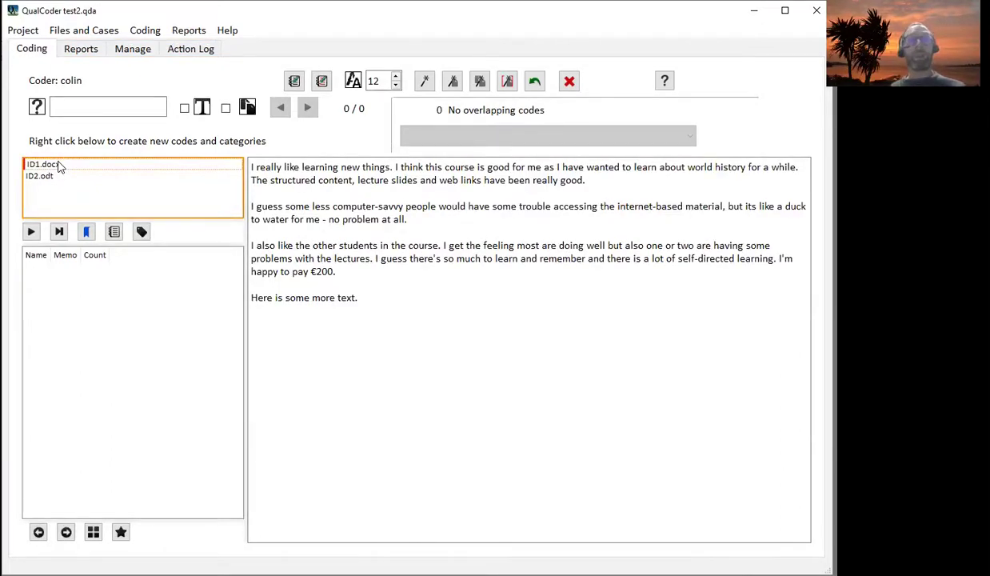
mouse_move(59, 166)
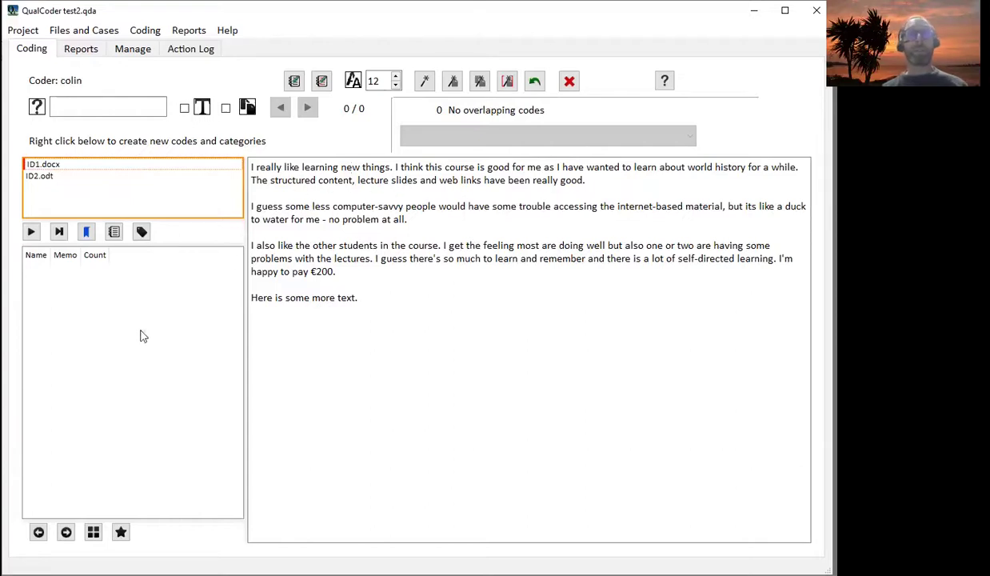
- Add a new code named 'enjoys learning'
right_click(71, 328)
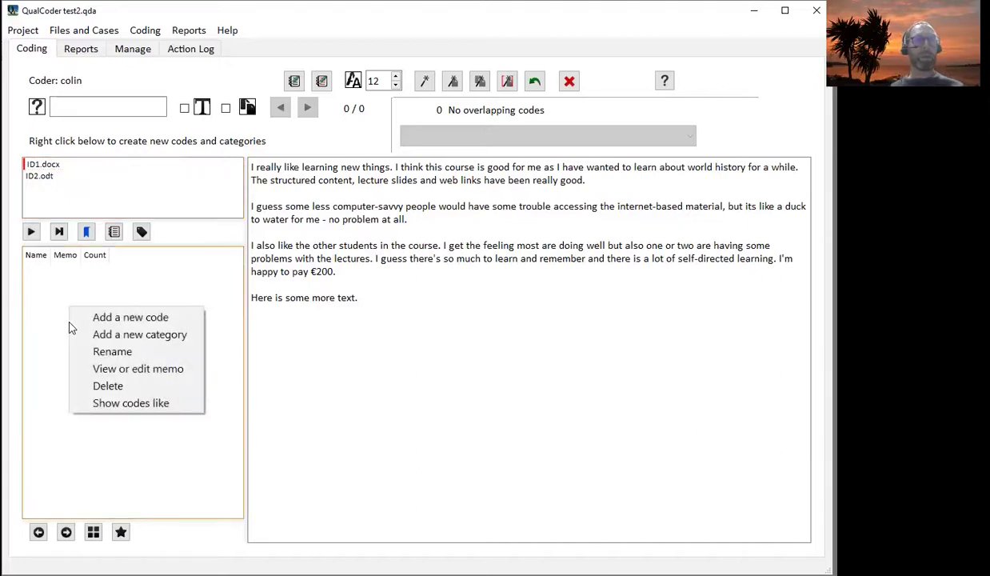
click(120, 318)
text(en)
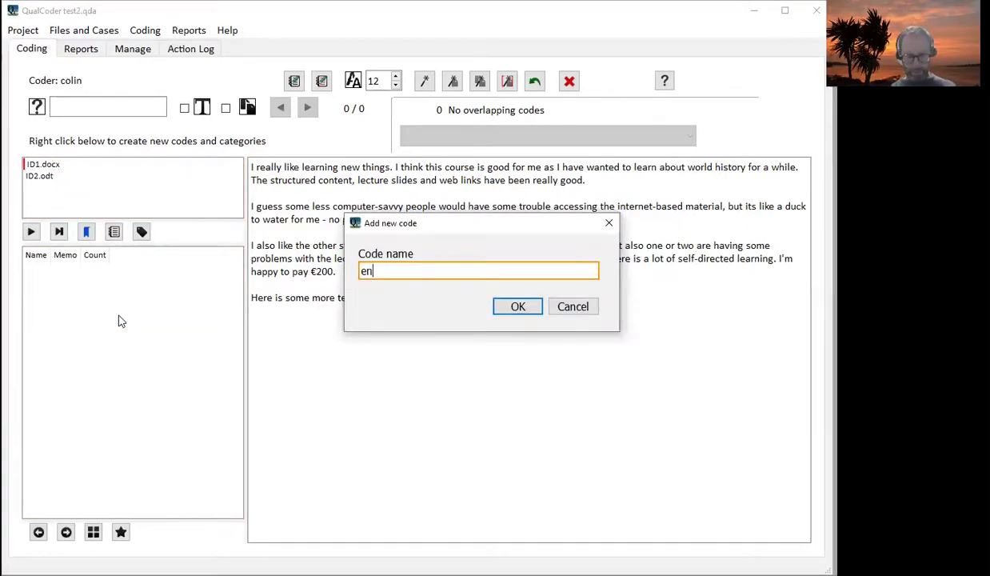
text(joys )
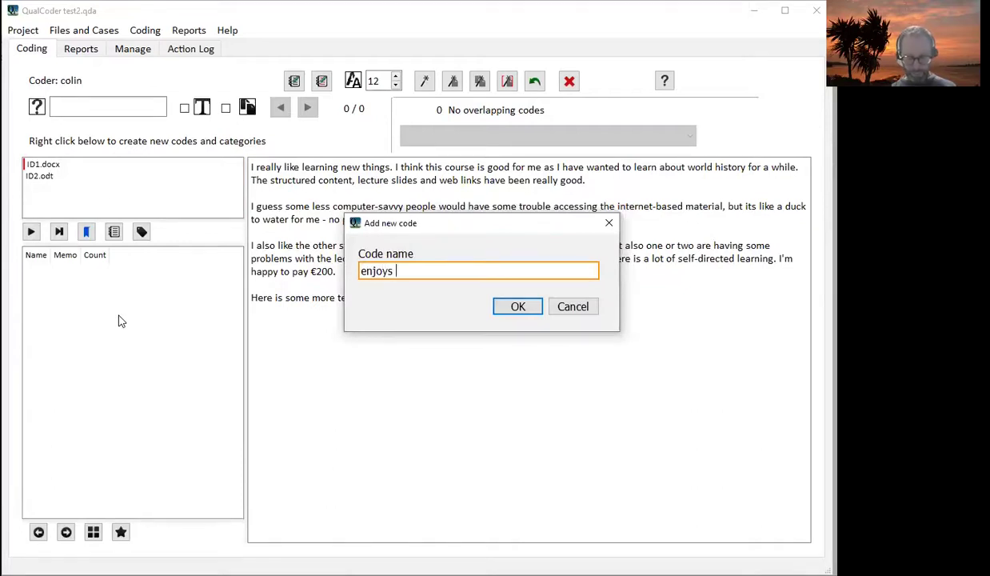
text(learning)
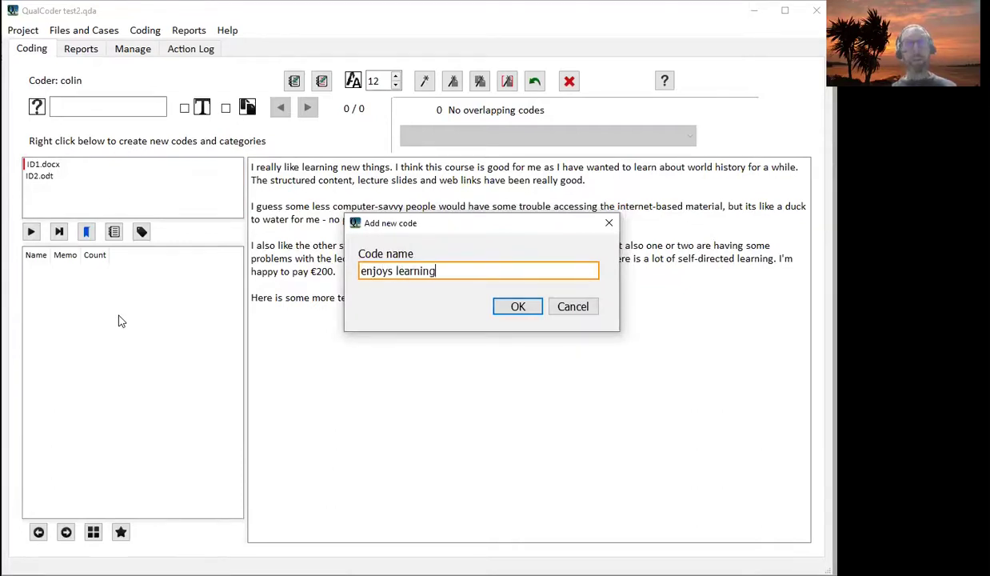
key(Return)
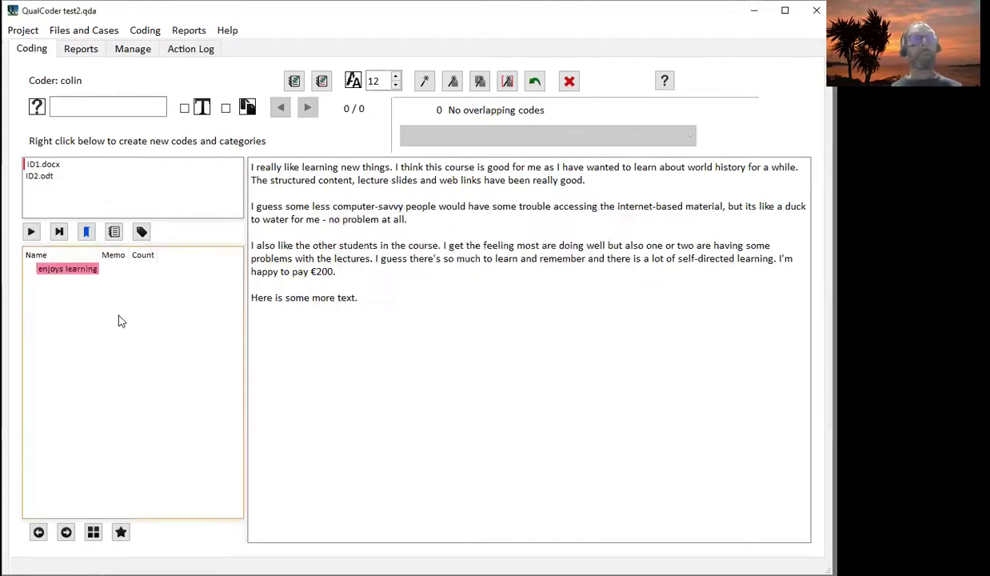
- Change the 'enjoys learning' code colour to orange
right_click(70, 270)
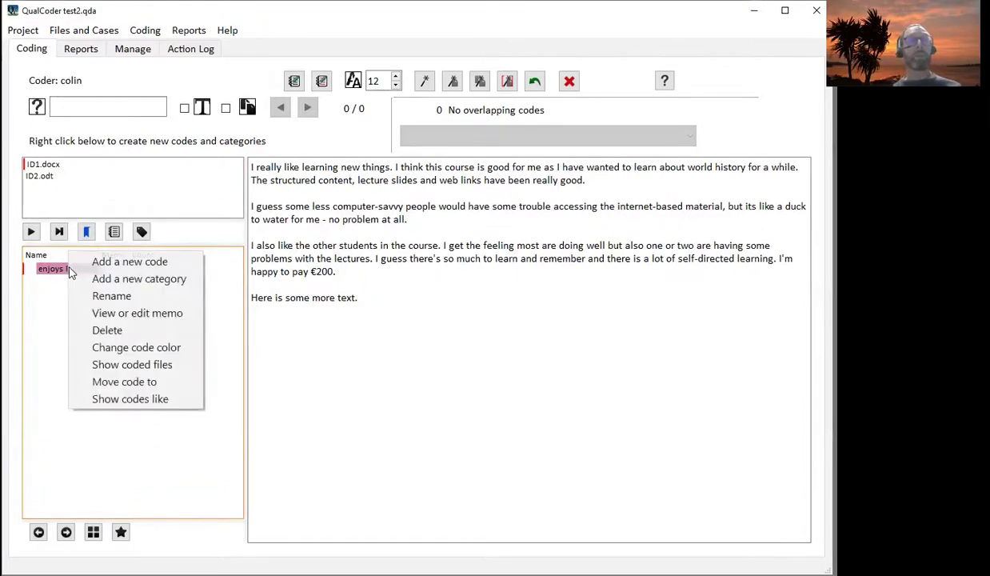
click(137, 351)
click(594, 193)
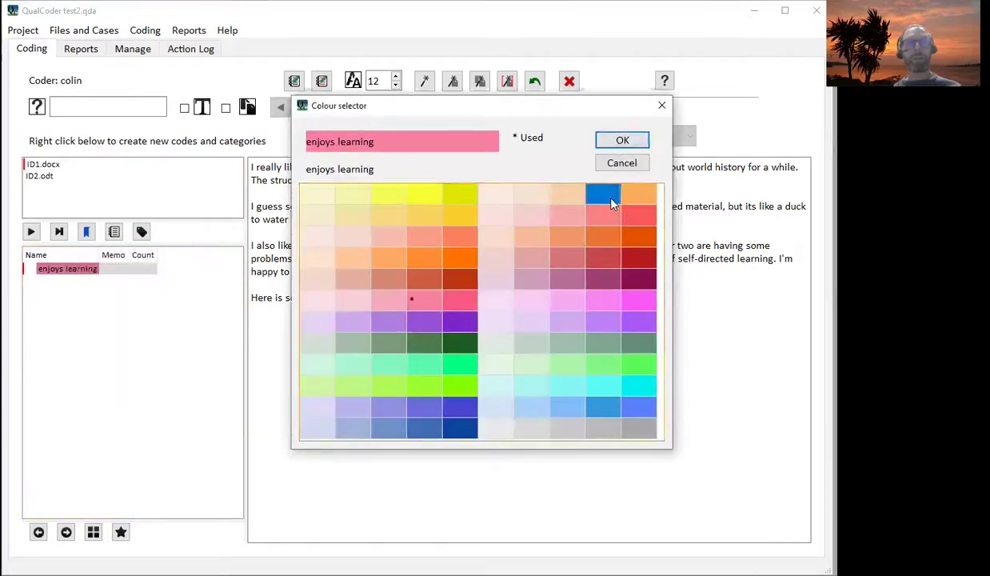
click(622, 140)
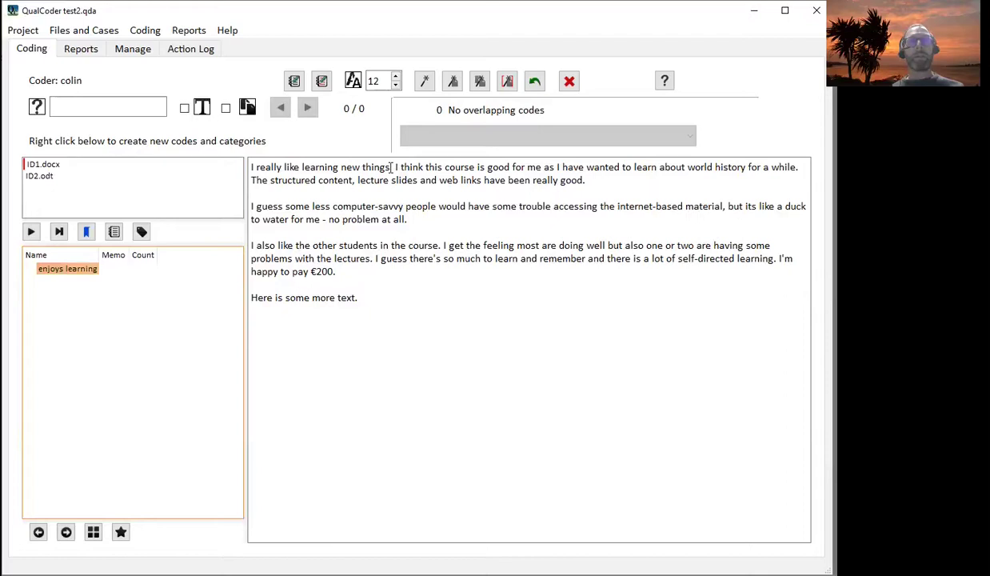
- Code 'I really like learning new things' as enjoys learning and create a 'course cost' code
drag(391, 167, 246, 166)
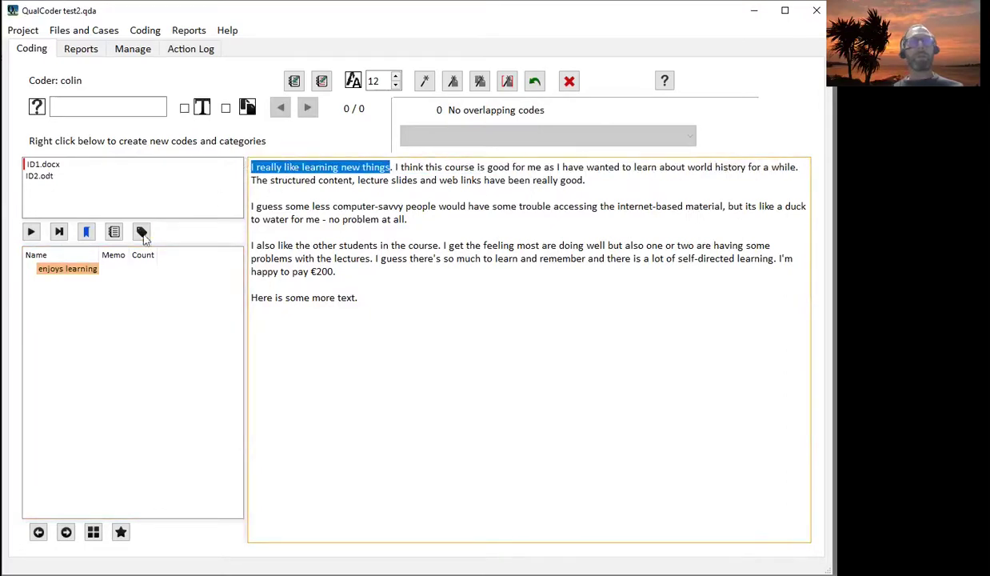
click(77, 269)
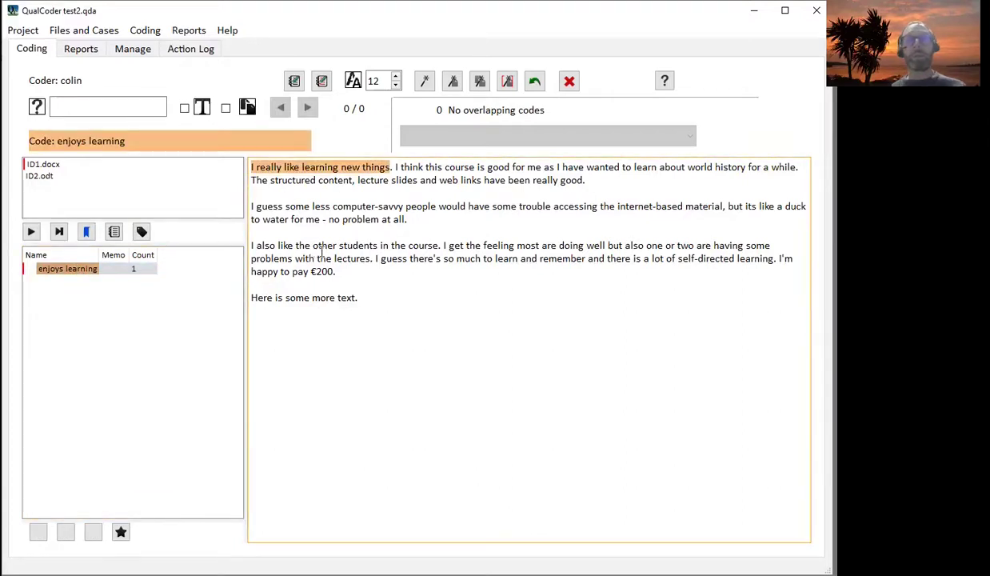
right_click(123, 321)
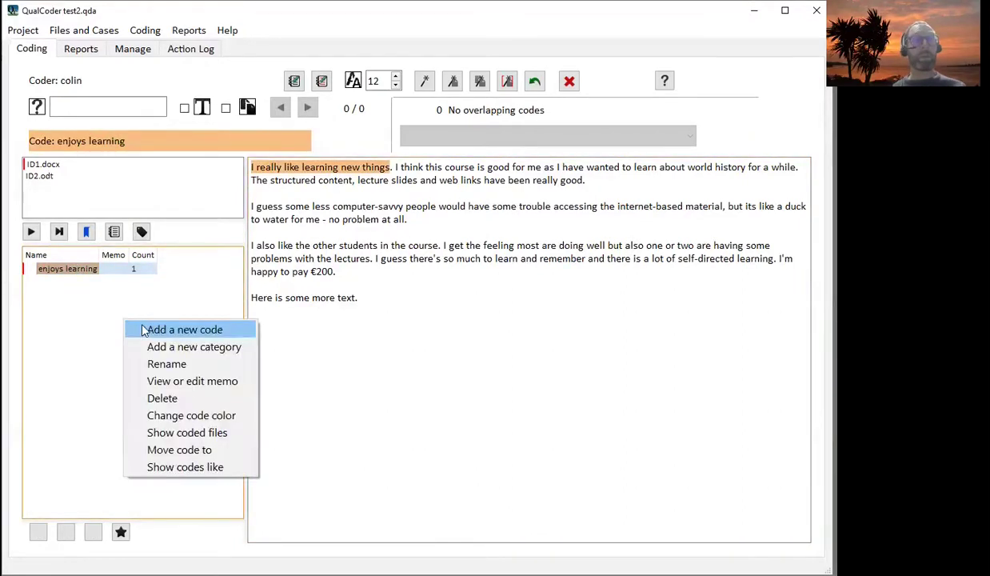
click(144, 330)
text(cour)
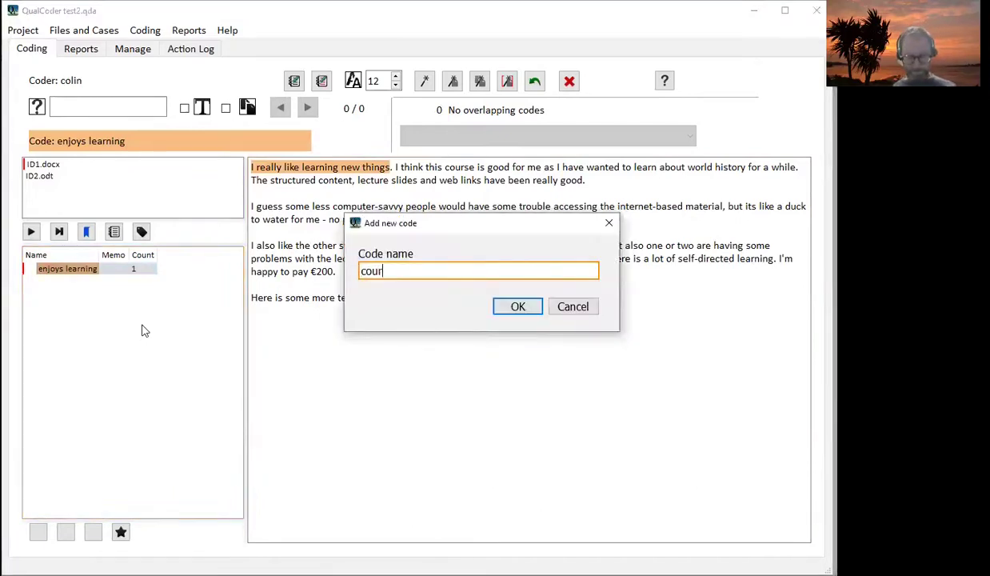
text(se cost)
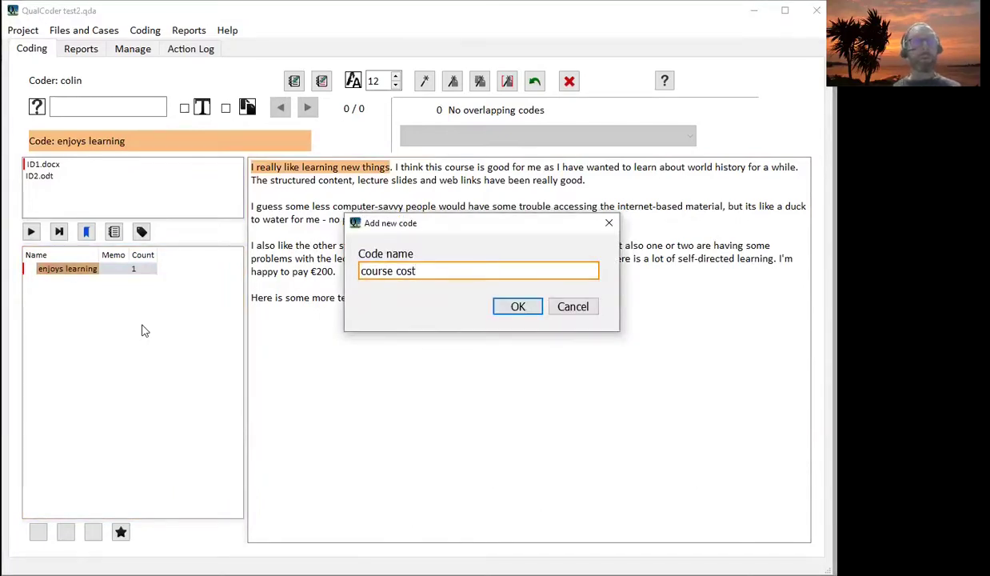
key(Return)
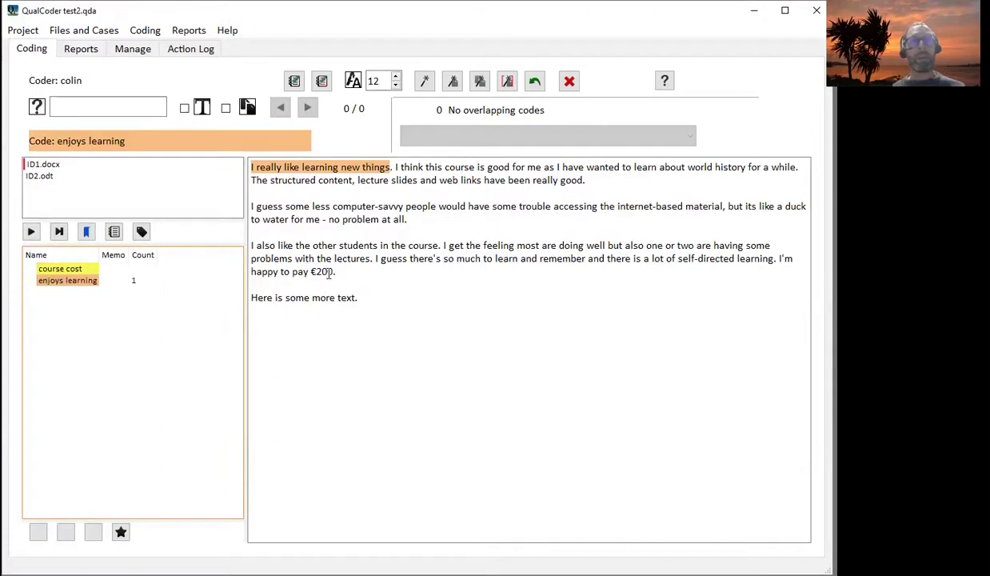
- Code the phrase 'I'm happy to pay €200' as course cost
drag(336, 272, 786, 264)
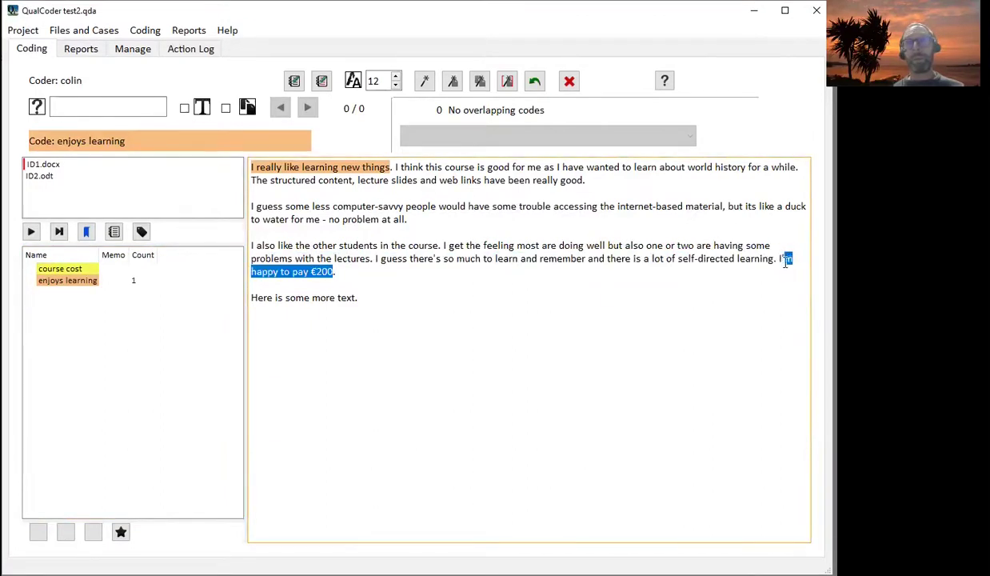
click(44, 270)
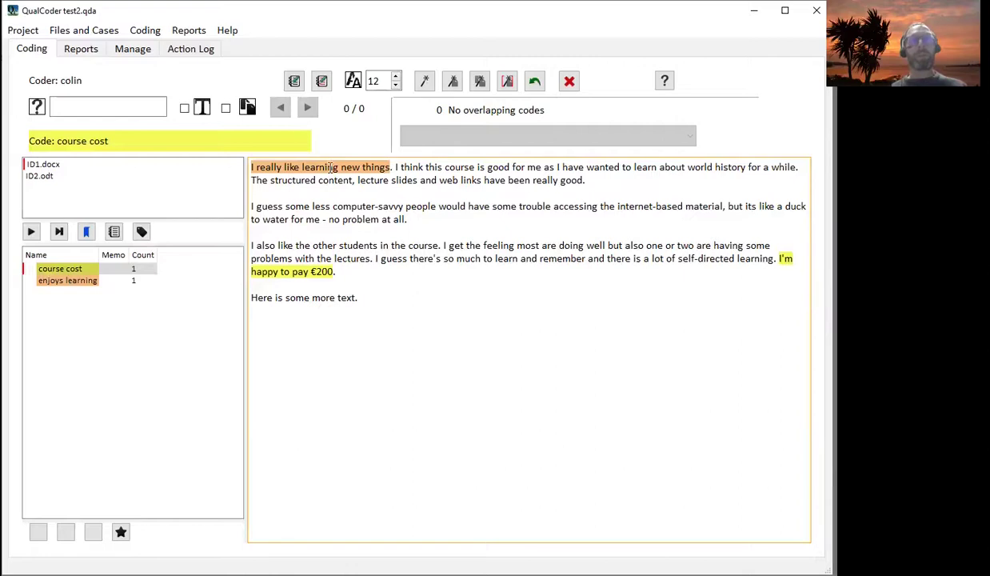
mouse_move(330, 167)
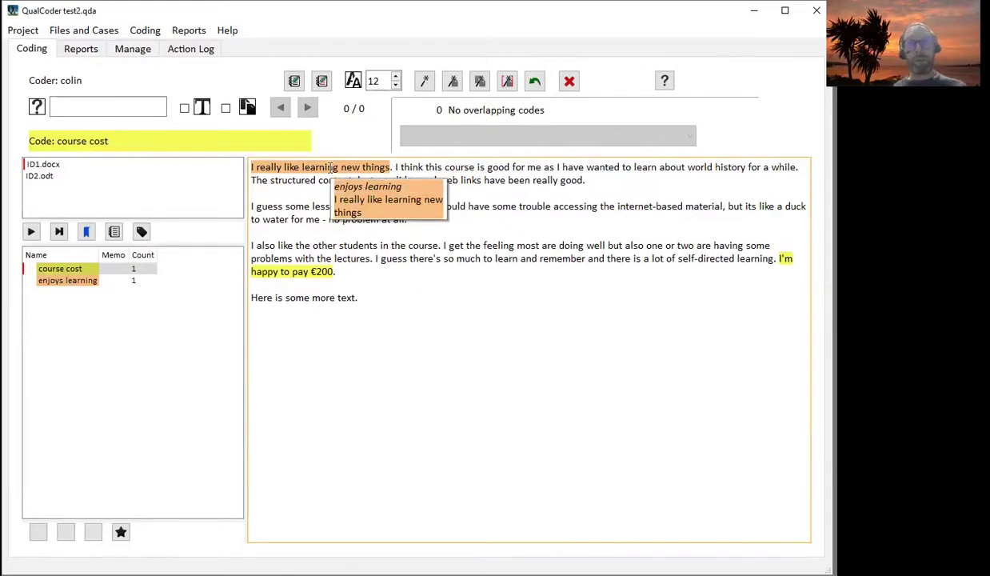
mouse_move(313, 272)
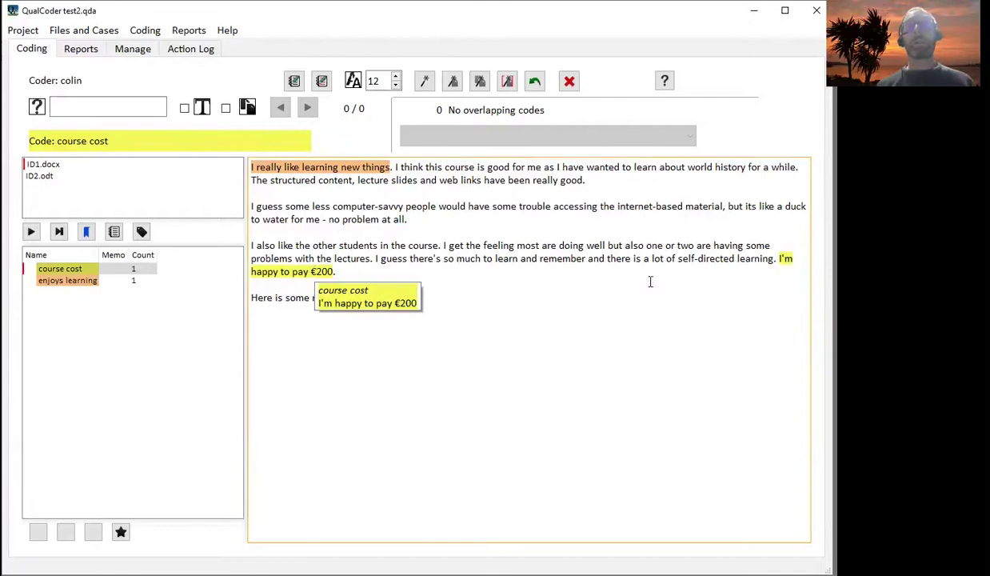
- Create an 'easy to use' code and apply it to the second, computer-savvy paragraph
right_click(78, 337)
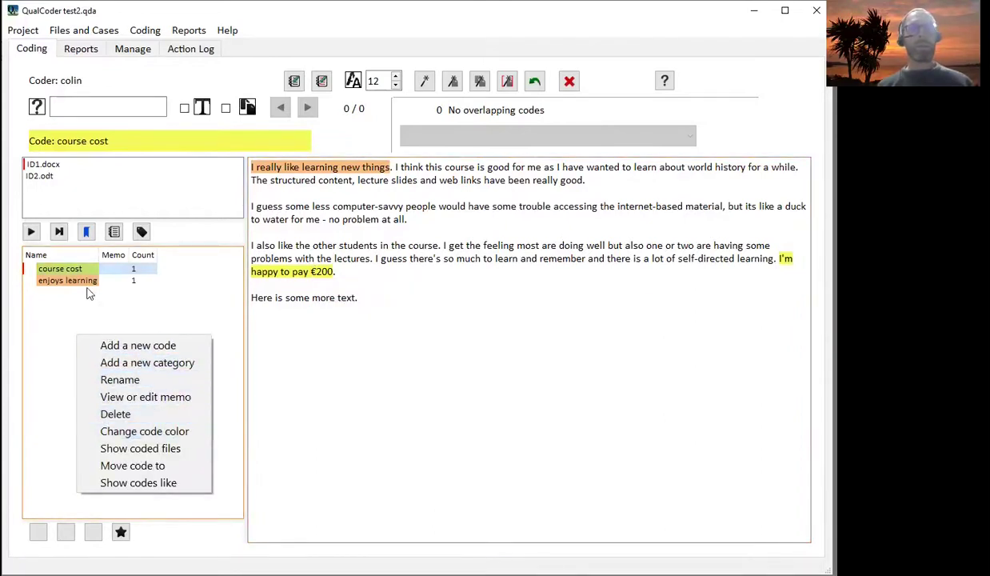
click(138, 347)
text(easy to use)
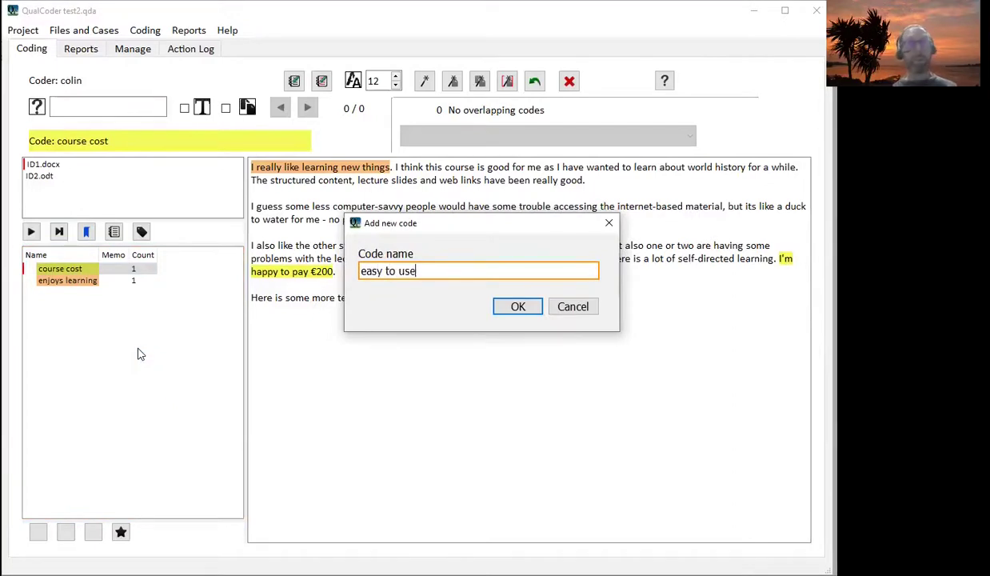
key(Return)
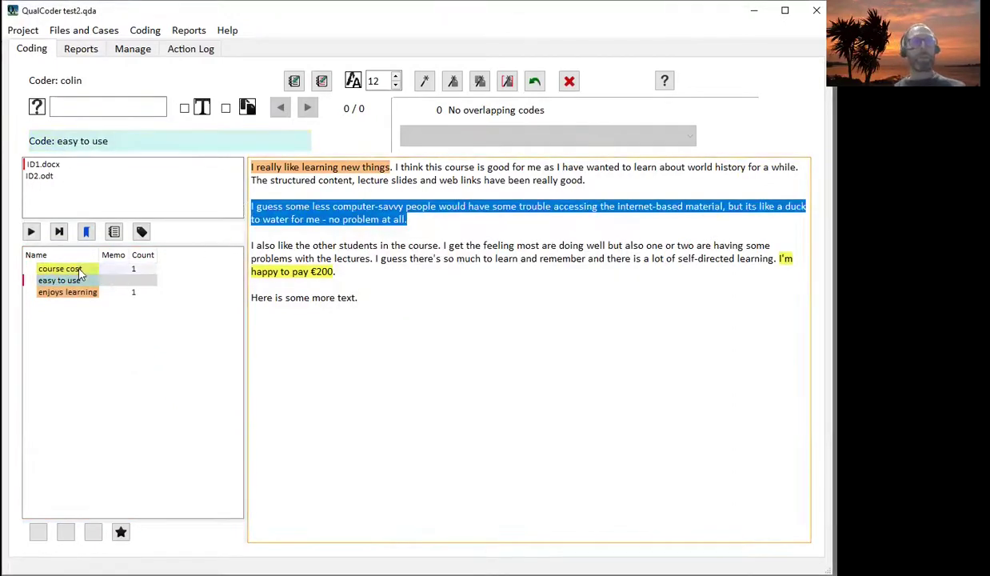
click(67, 280)
click(466, 222)
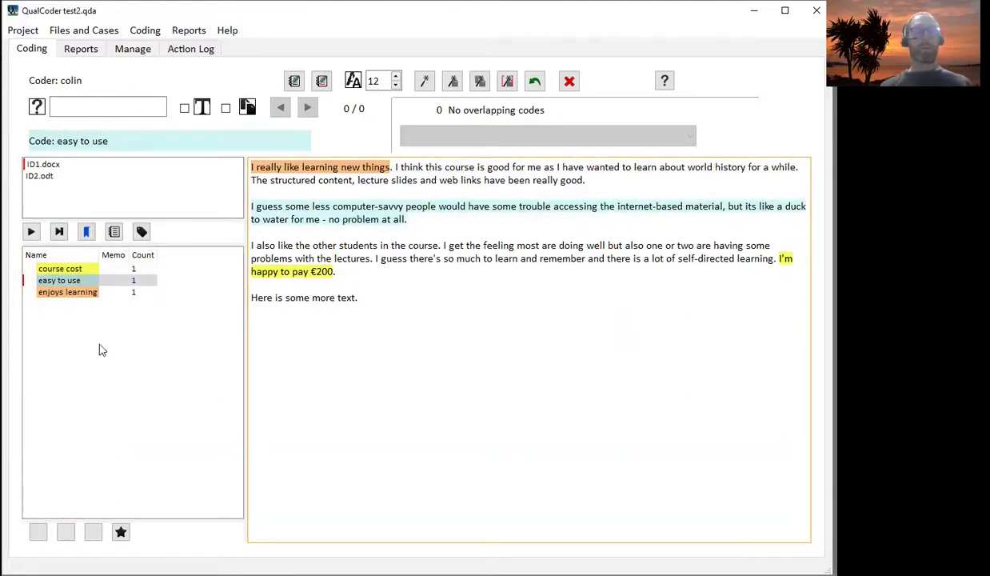
- Add a new 'web based learning' code to the code list
right_click(71, 324)
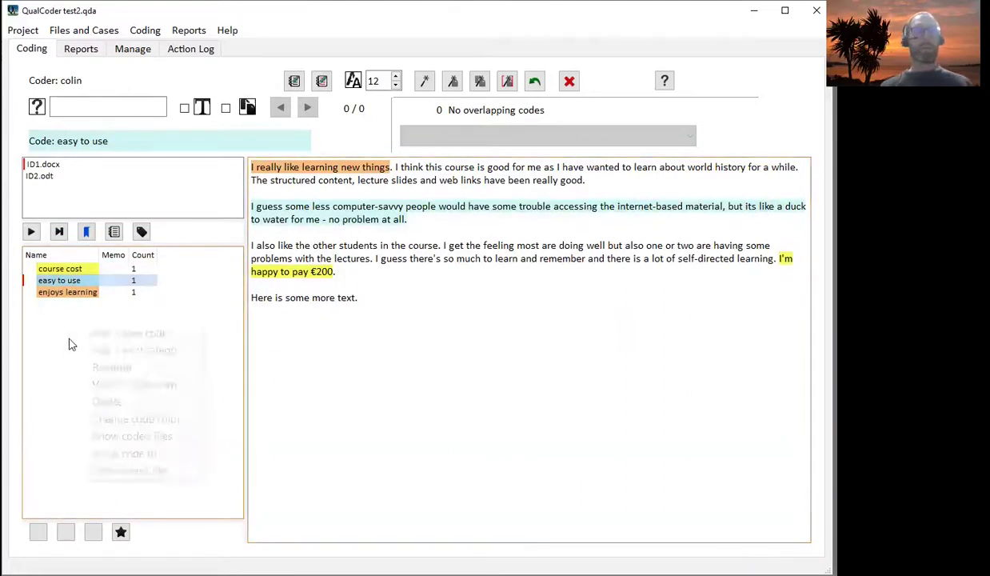
click(114, 333)
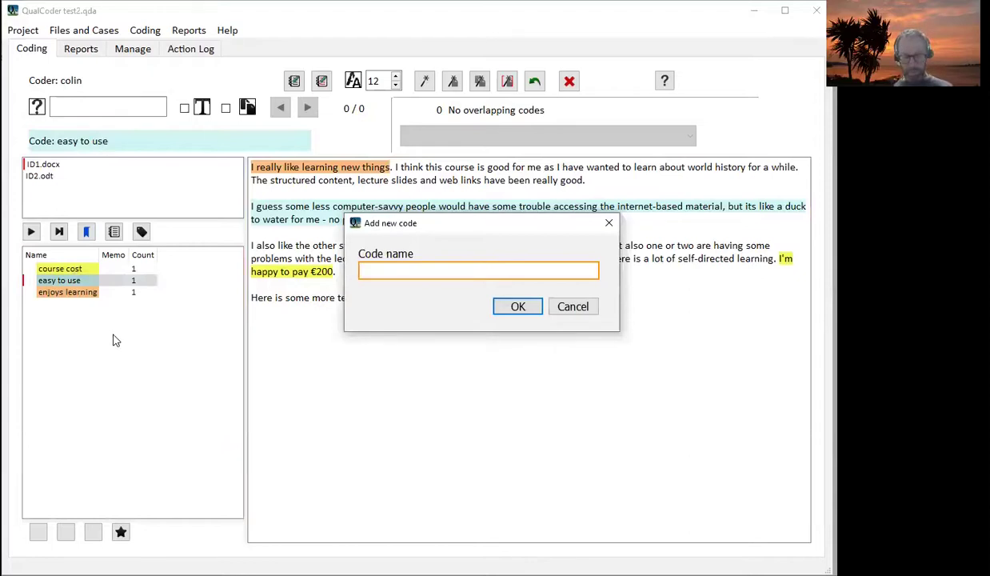
text(web ba)
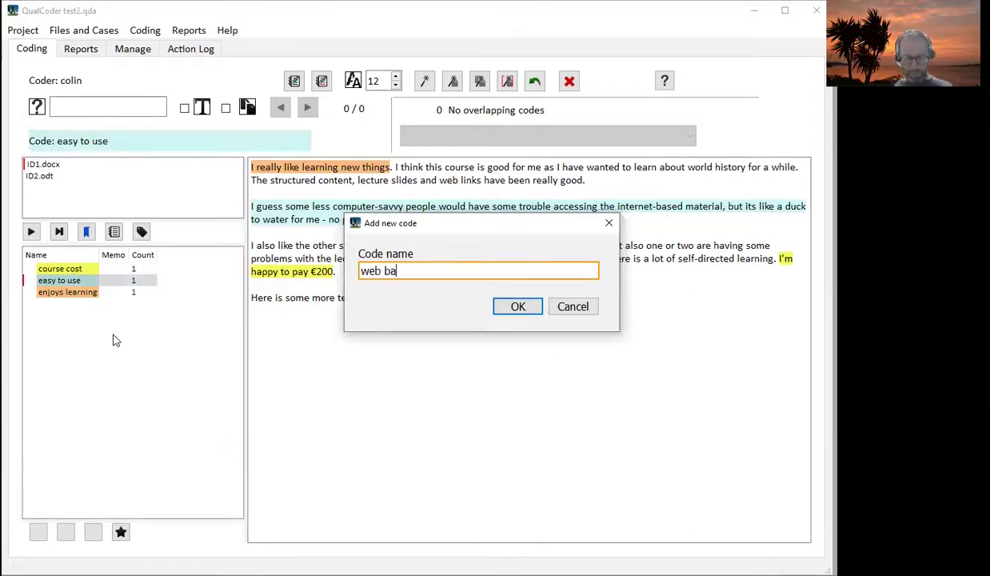
text(sed learning)
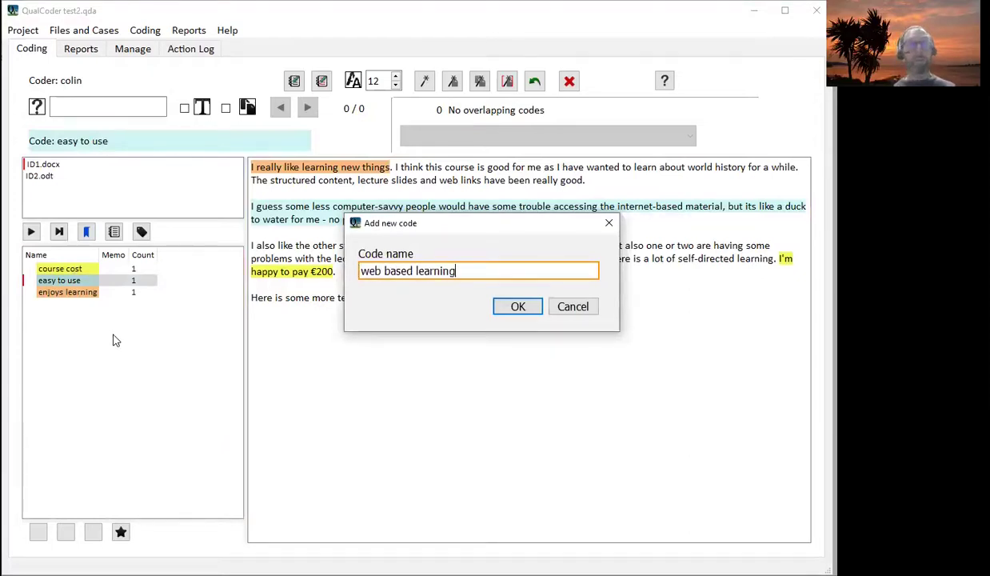
key(Return)
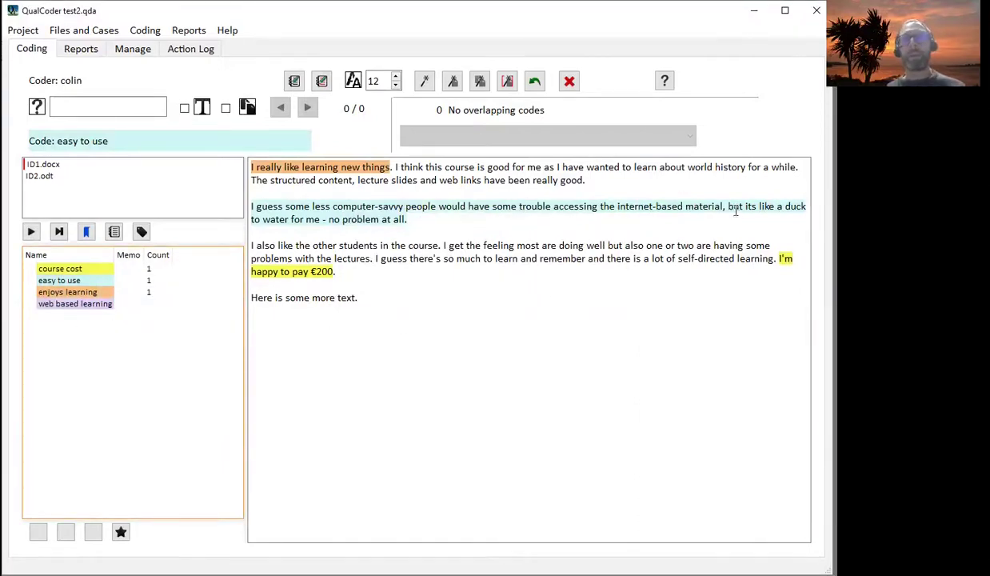
- Code 'internet-based material' as web based learning and inspect its overlap with easy to use
drag(722, 206, 618, 213)
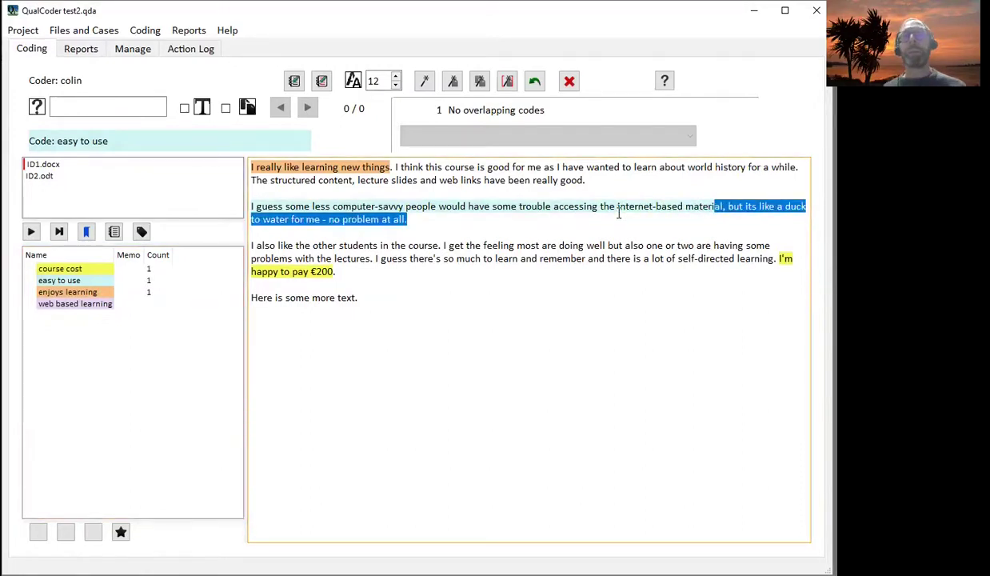
click(65, 307)
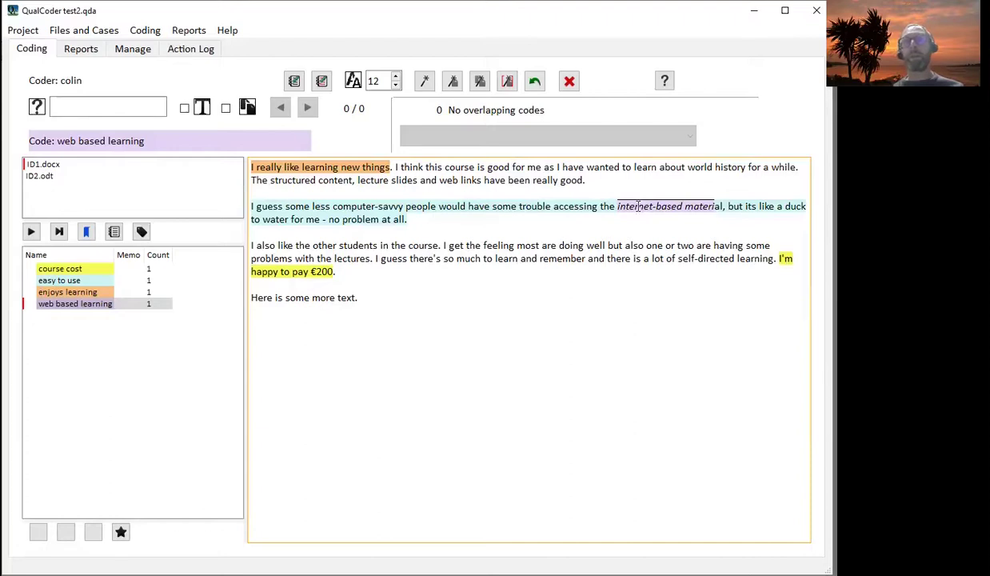
mouse_move(639, 210)
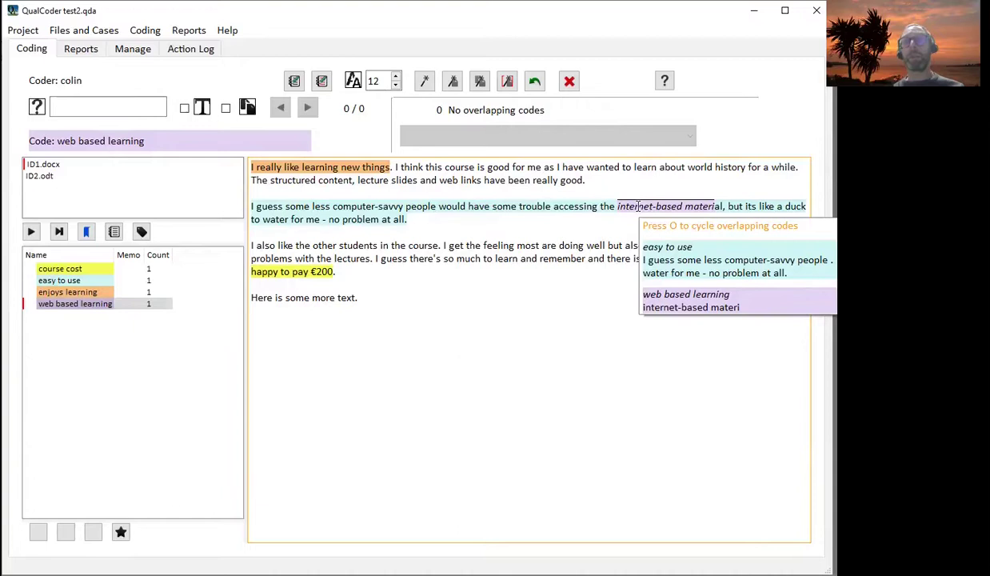
key(o)
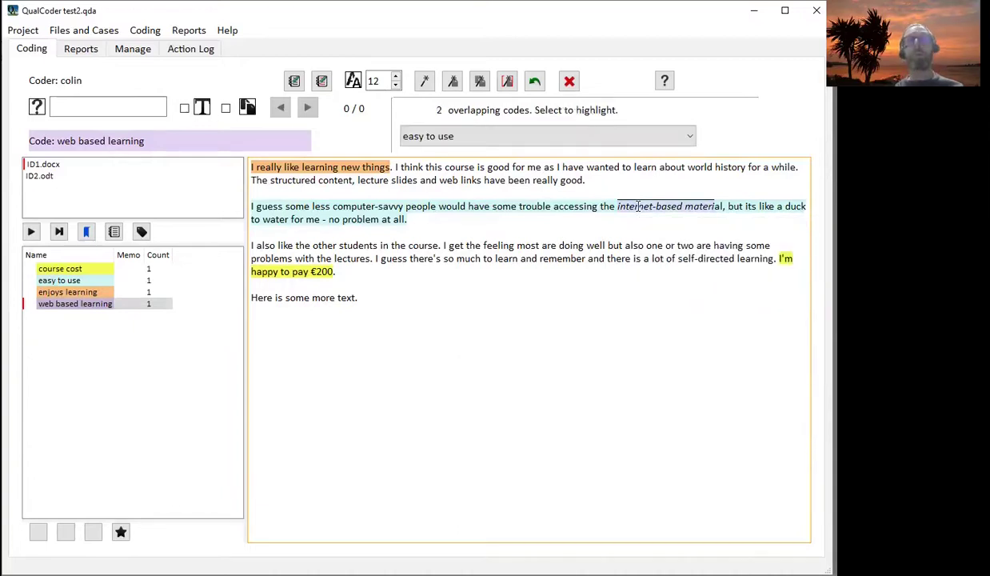
key(o)
key(o)
key(o)
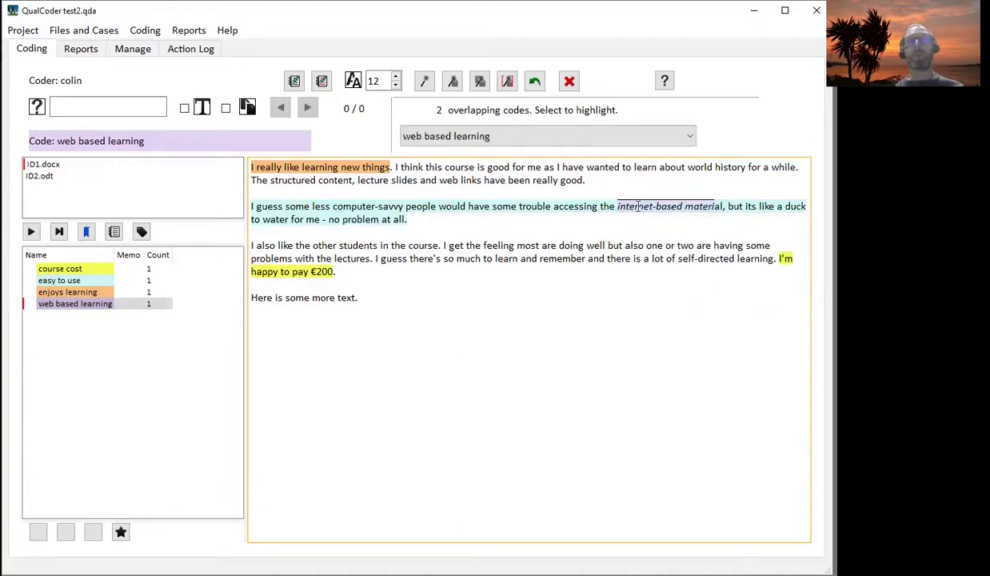
click(667, 137)
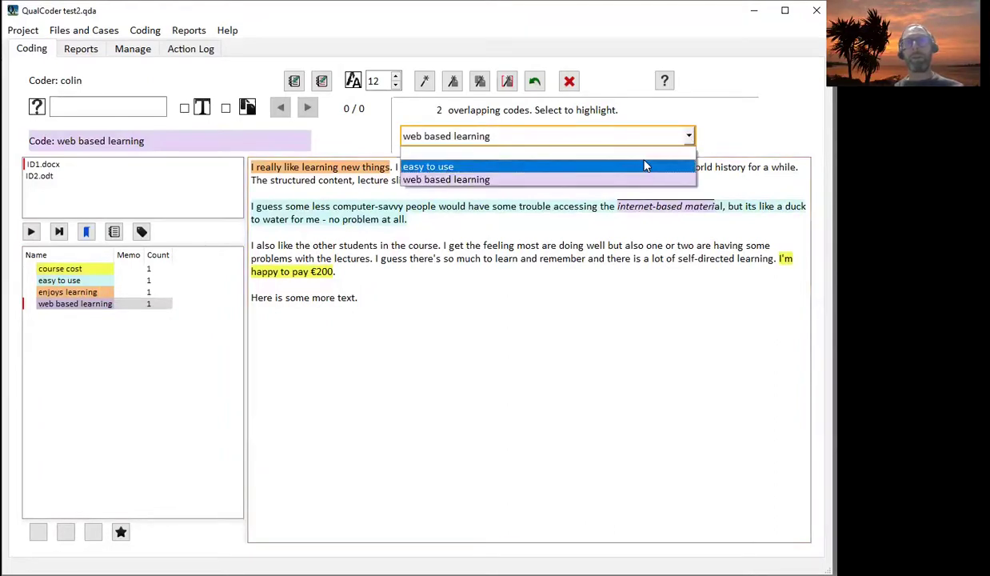
click(646, 166)
click(678, 137)
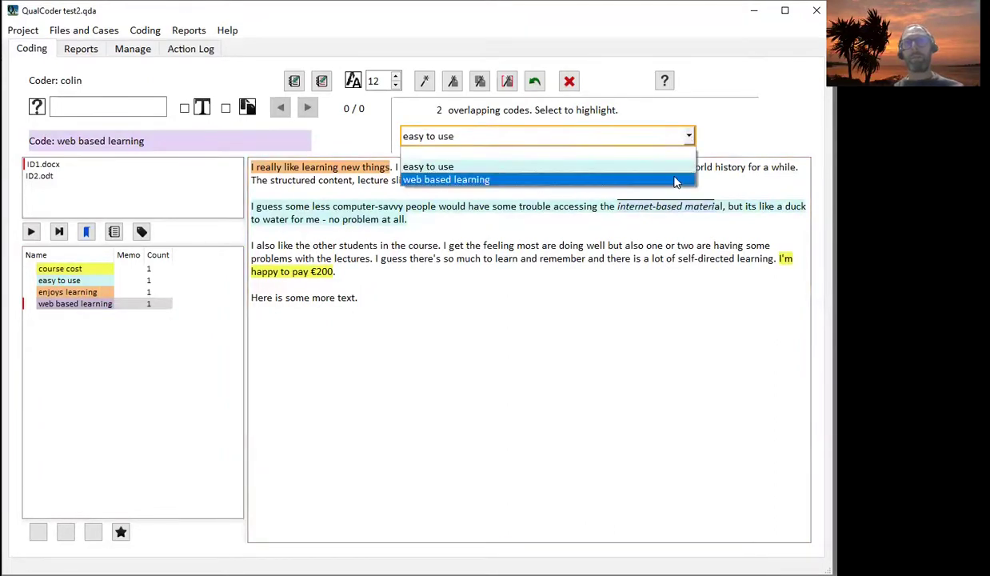
click(676, 180)
click(624, 223)
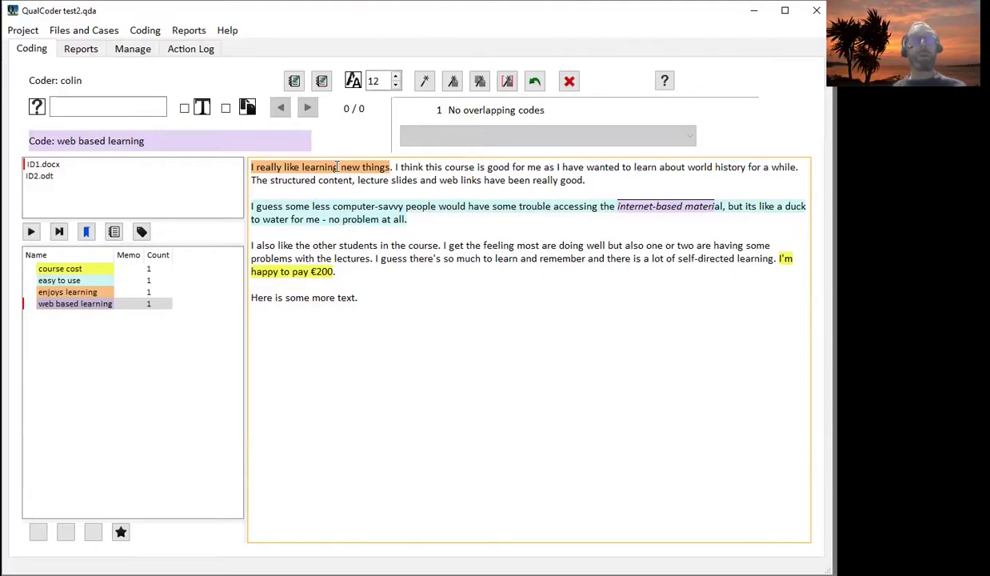
- Flag the 'I really like learning new things' coding as important
right_click(337, 167)
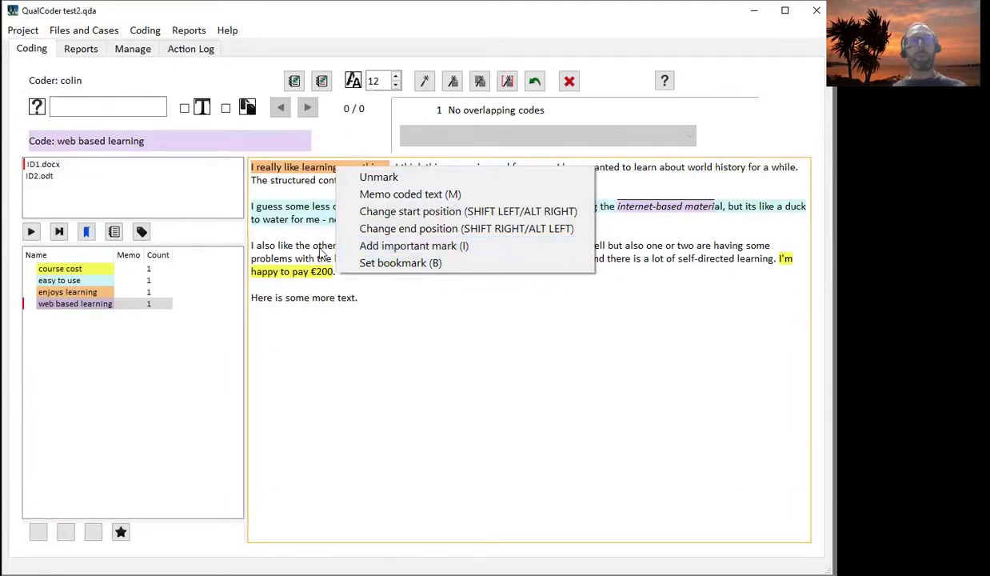
click(316, 167)
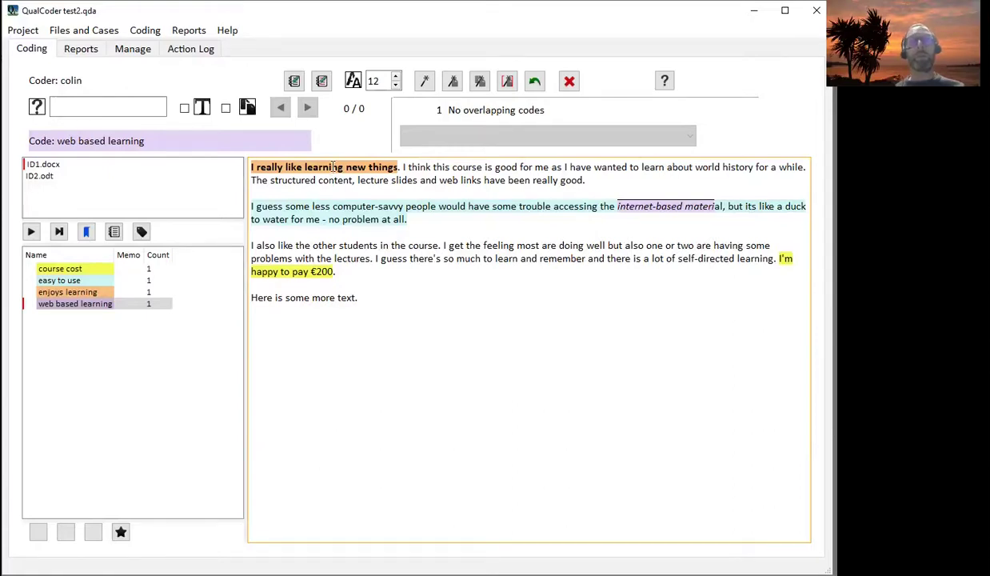
mouse_move(333, 166)
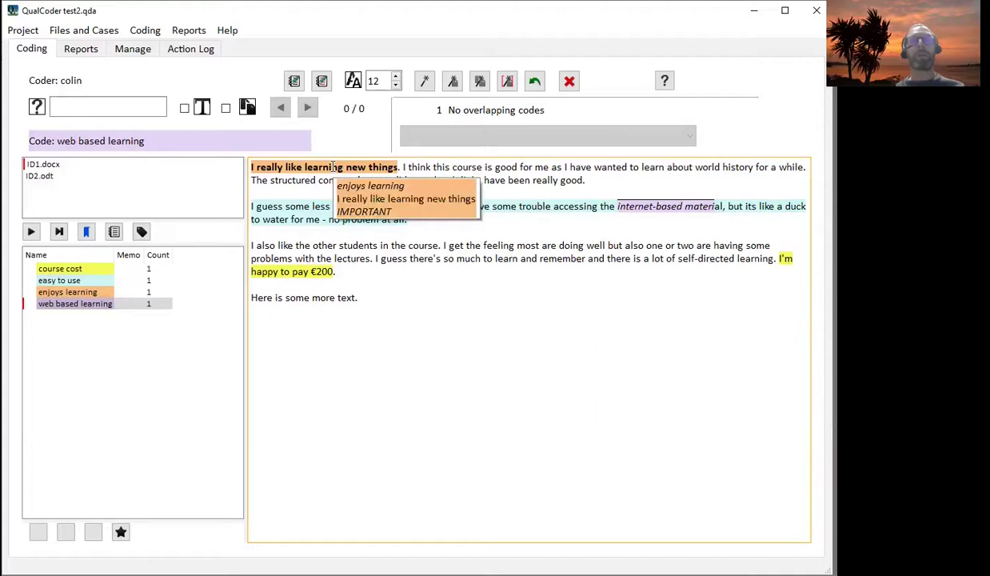
- Toggle the important-codings filter on and off, then select the course cost code
click(121, 532)
click(121, 532)
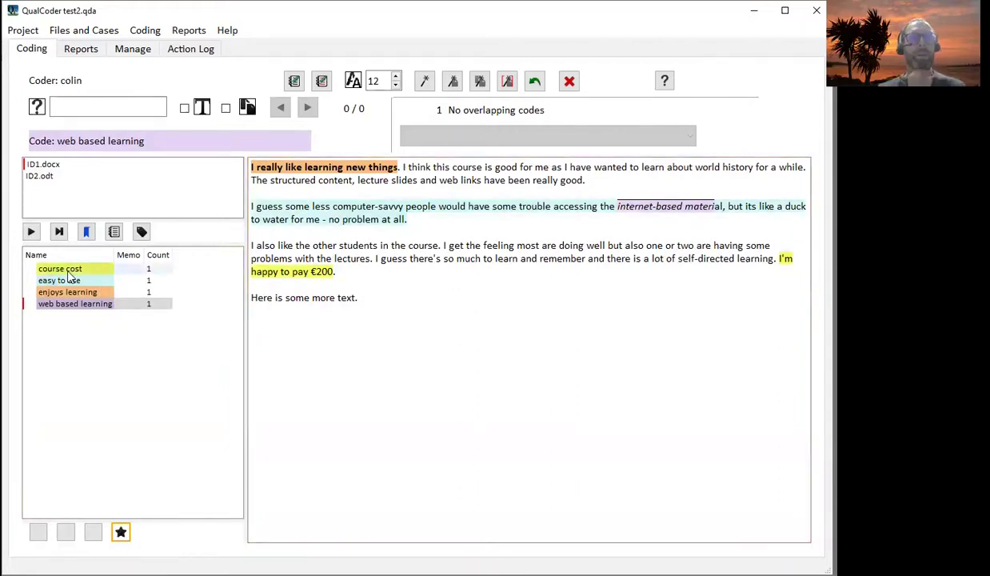
click(69, 270)
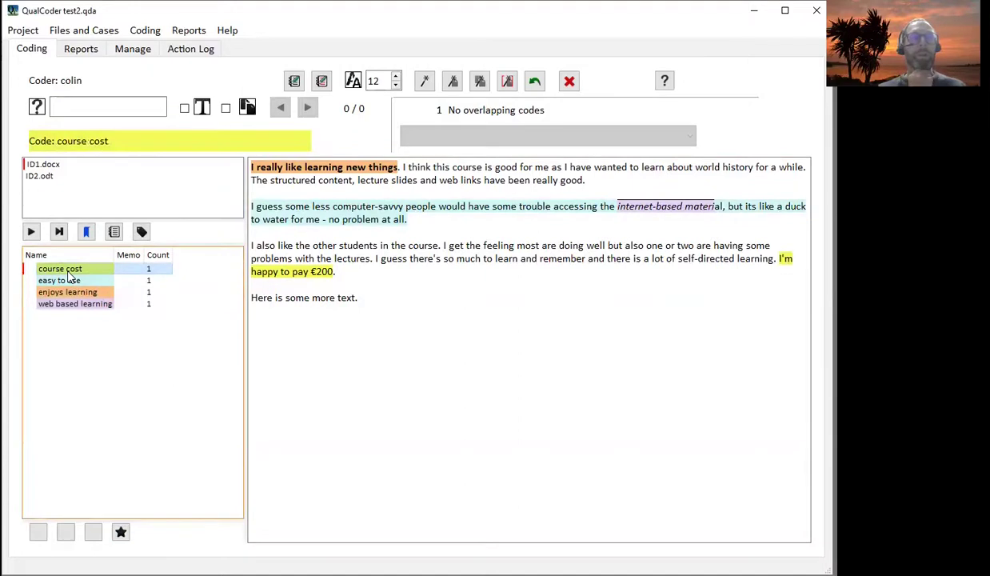
click(38, 532)
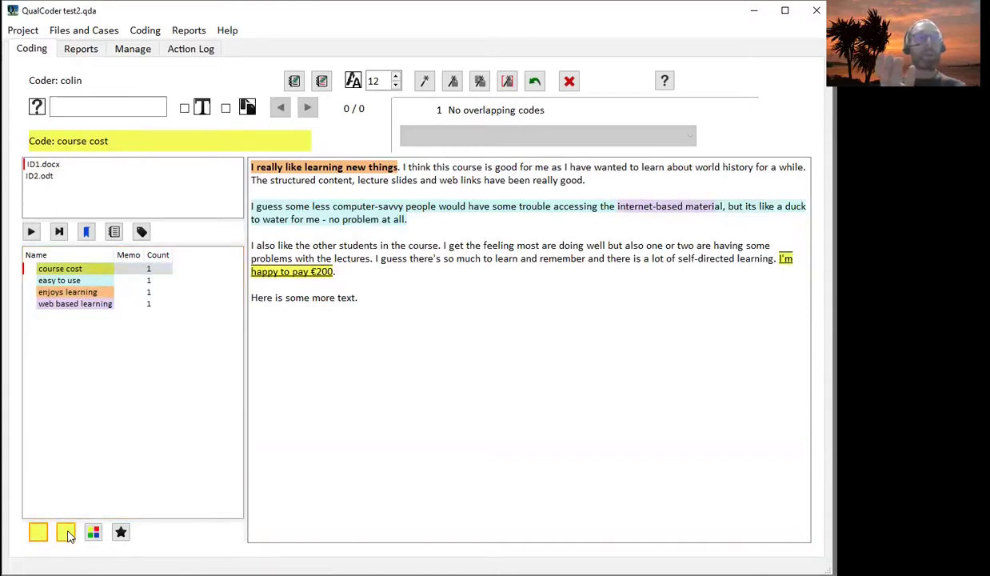
click(66, 532)
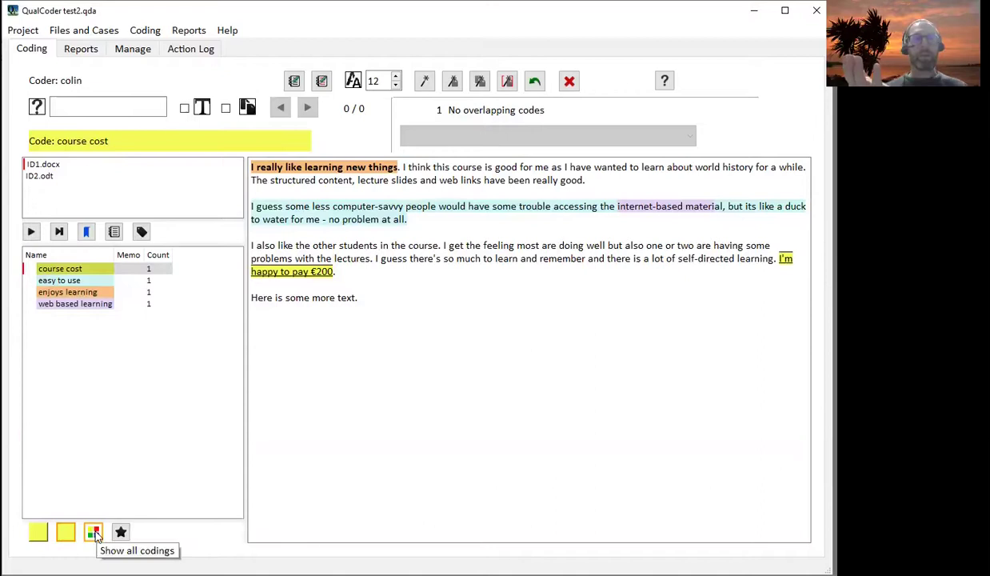
click(94, 533)
right_click(360, 203)
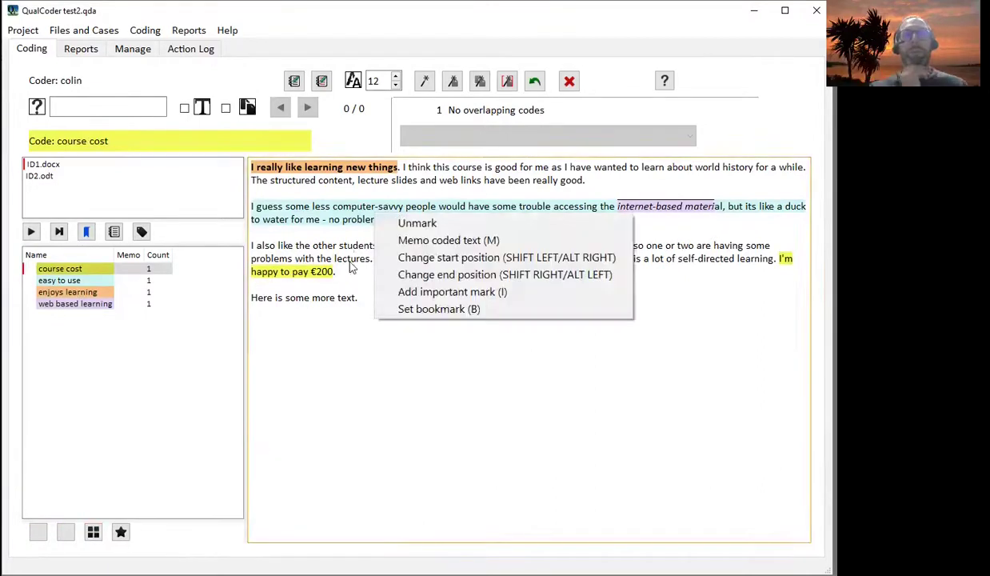
click(344, 243)
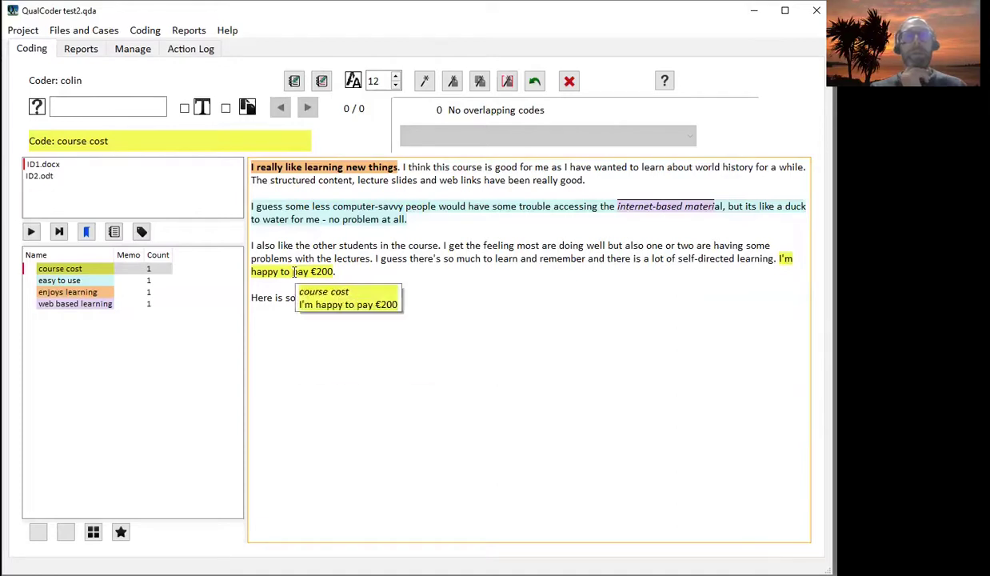
- Add the memo 'pounds becuase English.' to the course cost coding of 'I'm happy to pay €200'
right_click(294, 272)
click(358, 304)
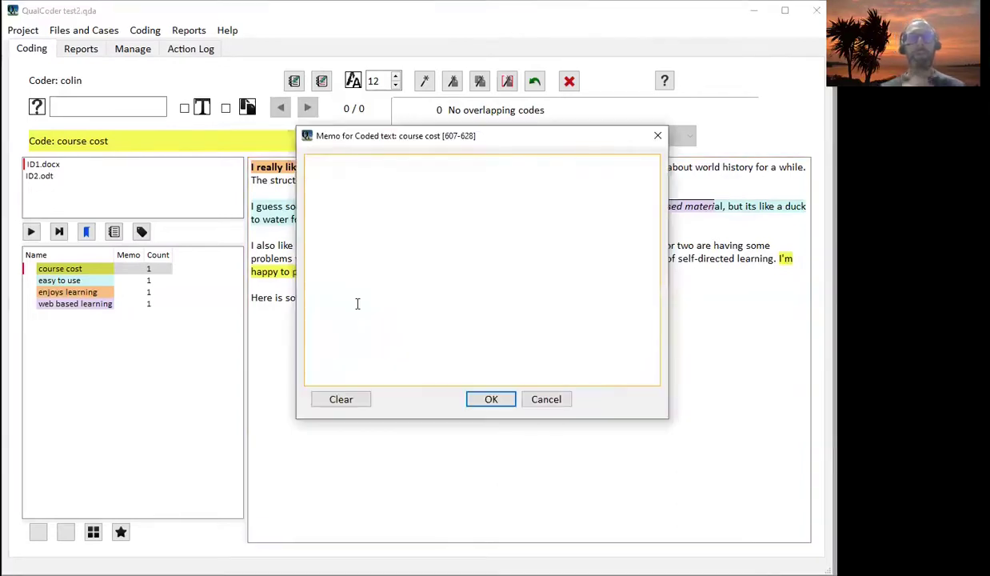
text(pounds becu)
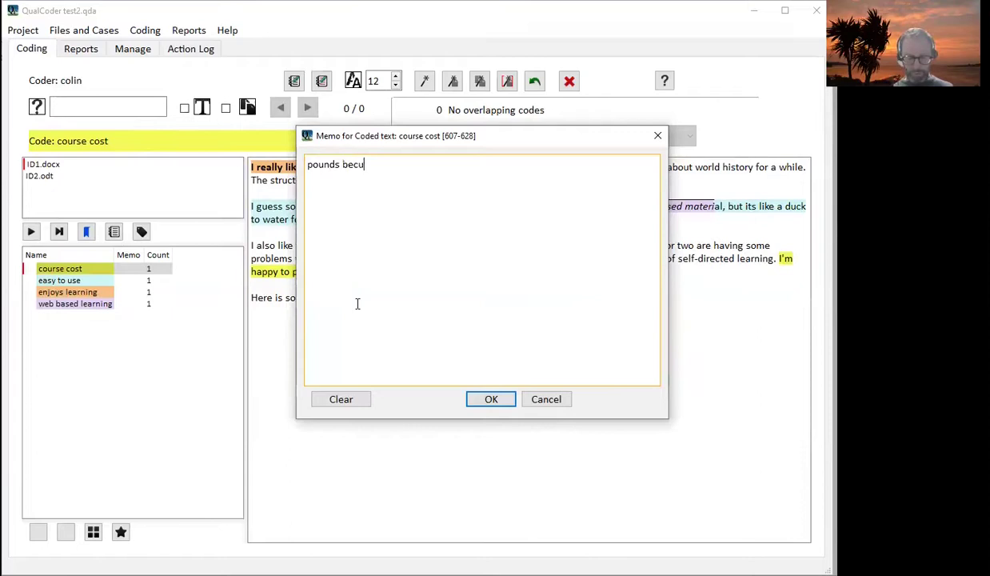
text(ase English.)
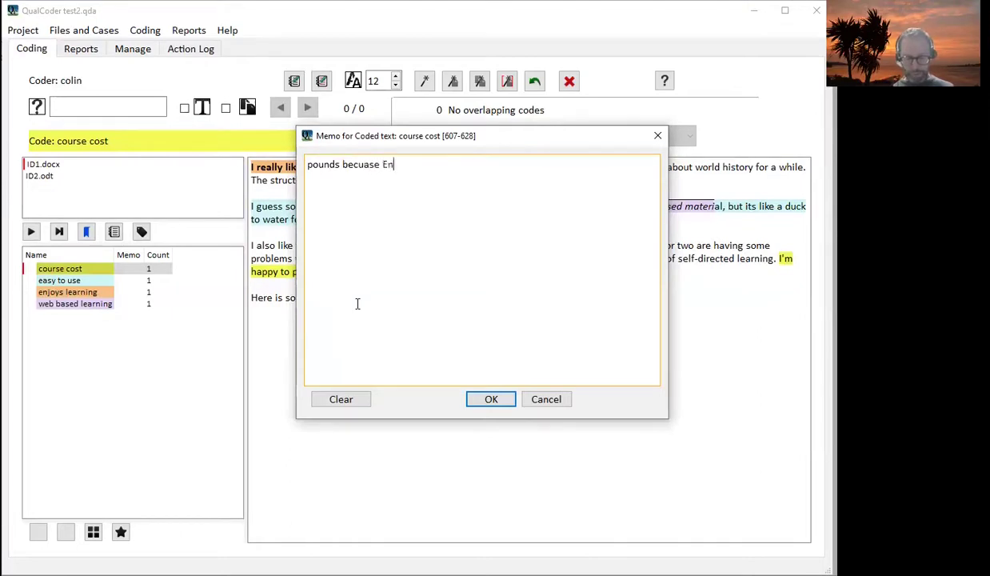
click(496, 399)
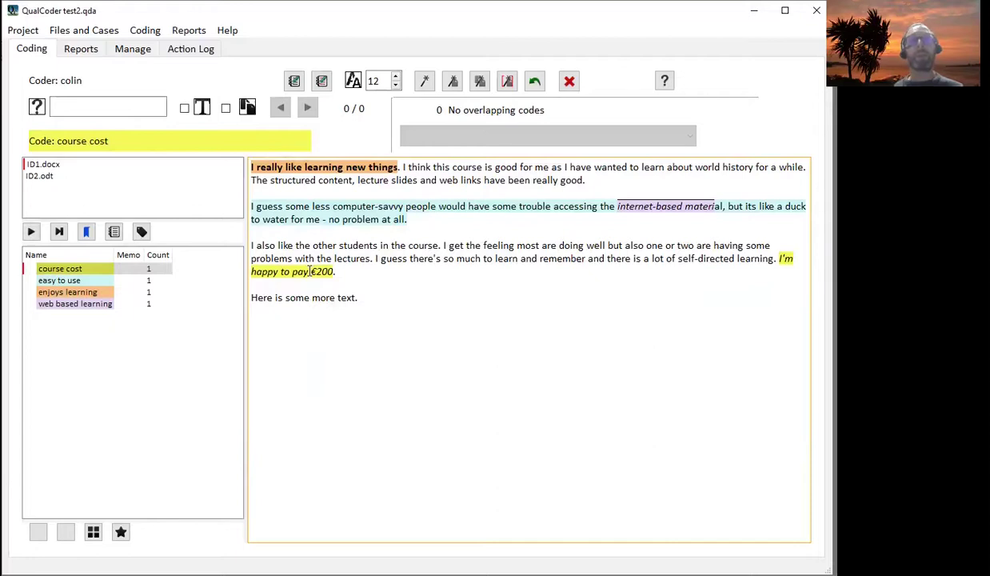
mouse_move(310, 271)
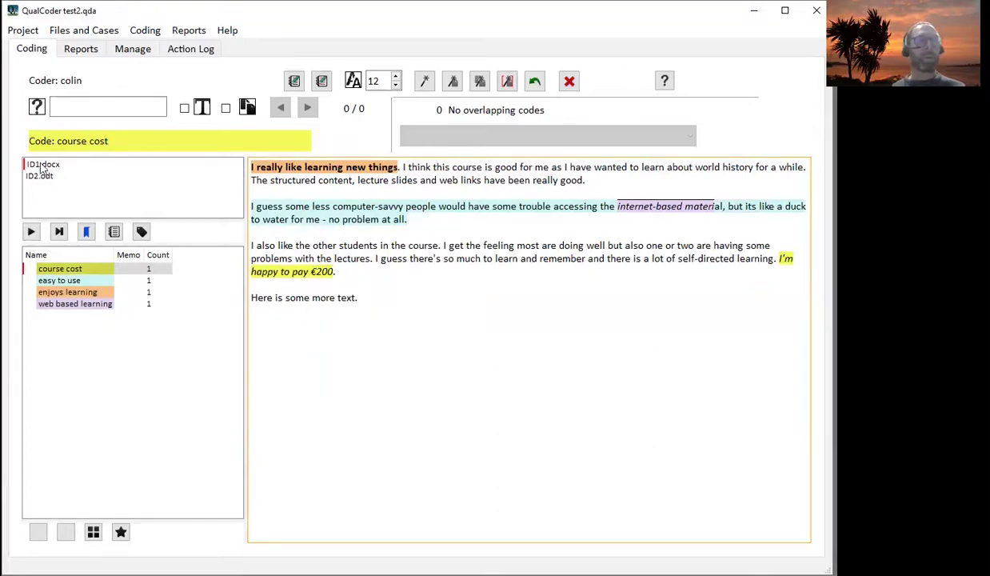
- Show the file with the latest coding, ID1.docx, and try going to a bookmark
mouse_move(43, 170)
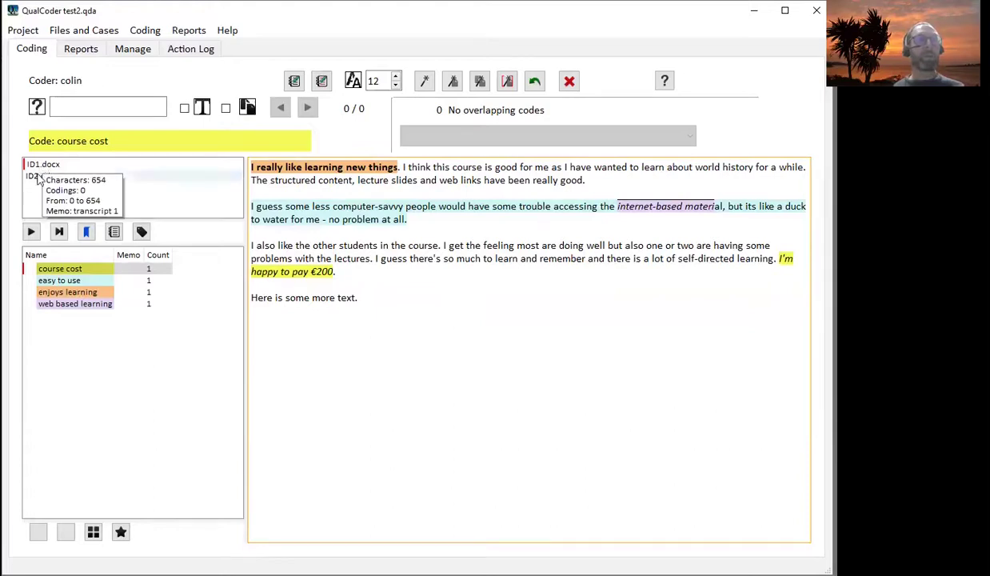
click(30, 232)
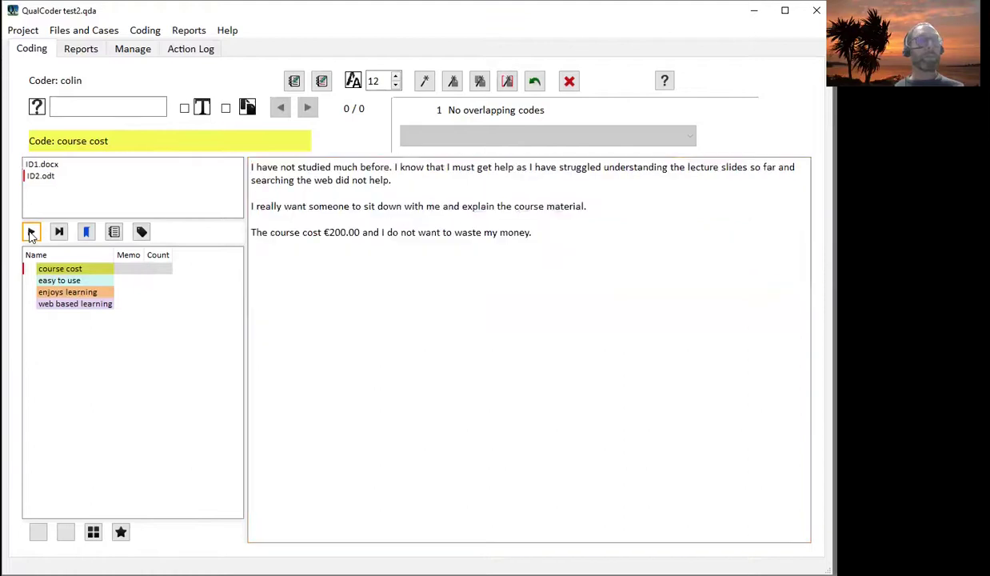
click(58, 232)
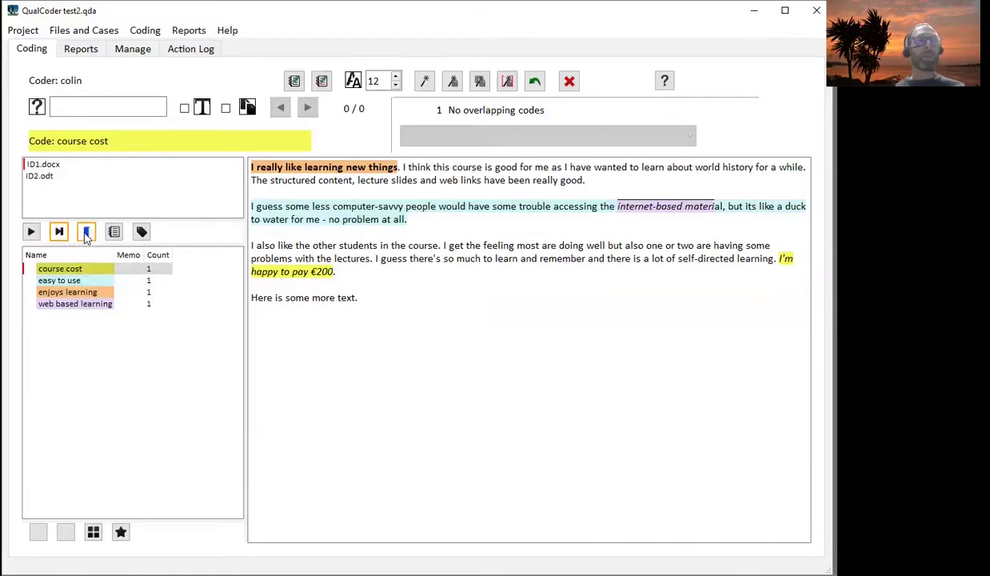
click(566, 259)
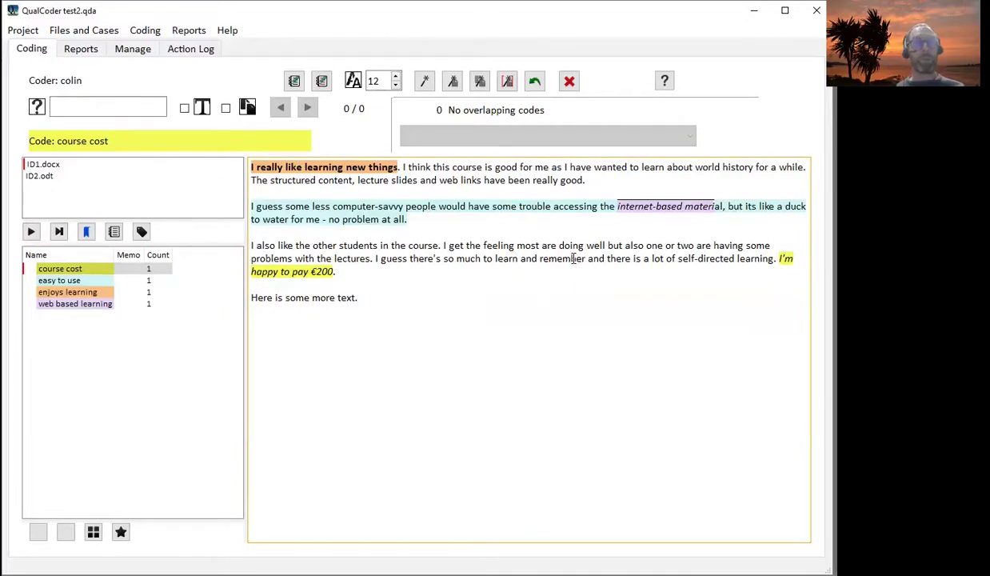
click(86, 231)
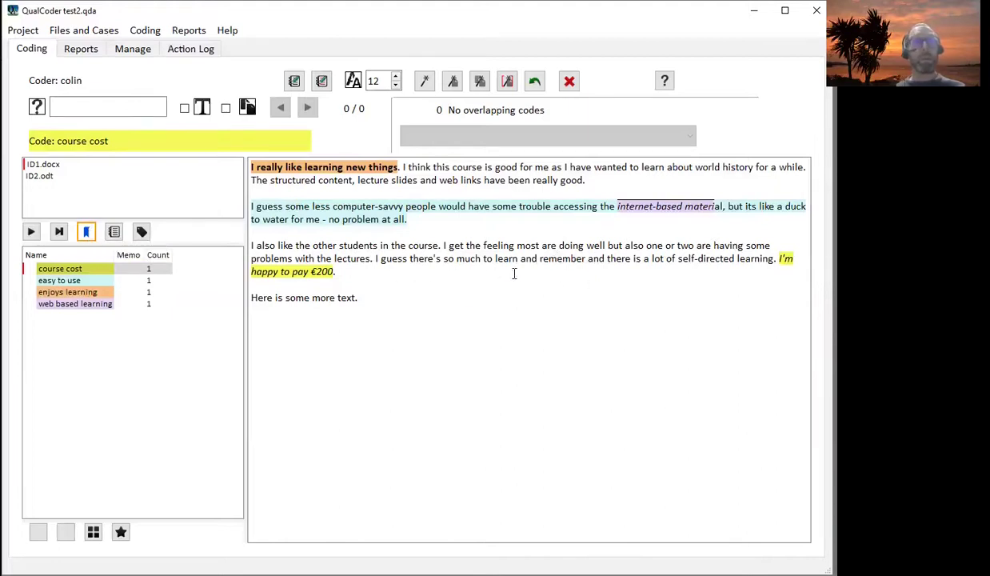
- Bookmark a spot in ID1.docx's third paragraph, view ID2.odt, then jump back to the bookmark
click(555, 260)
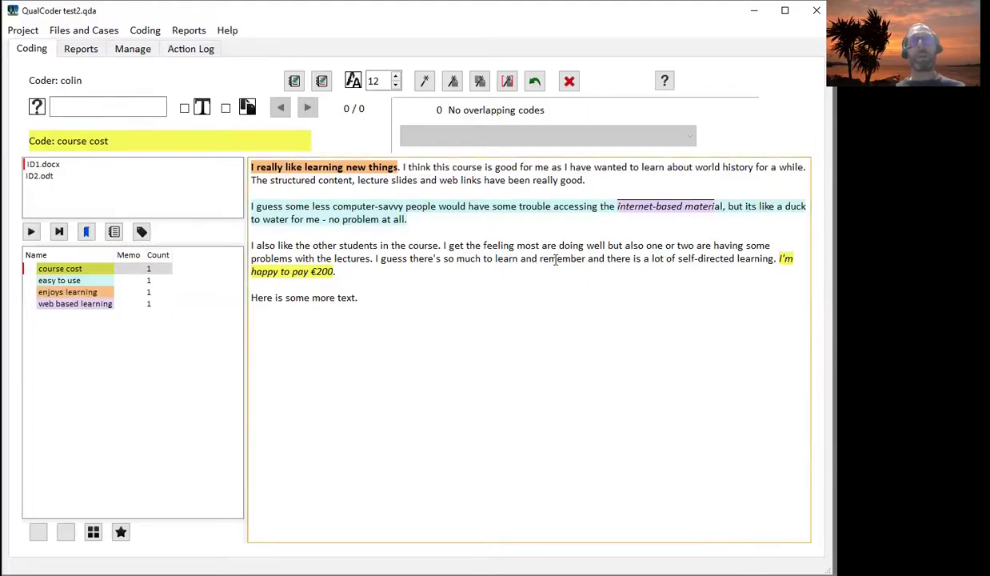
right_click(554, 260)
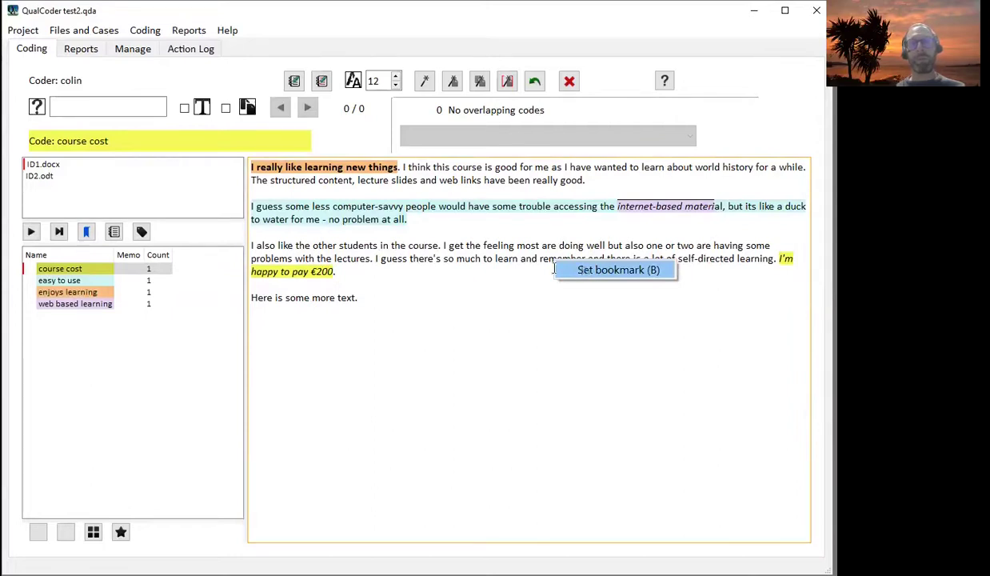
click(584, 270)
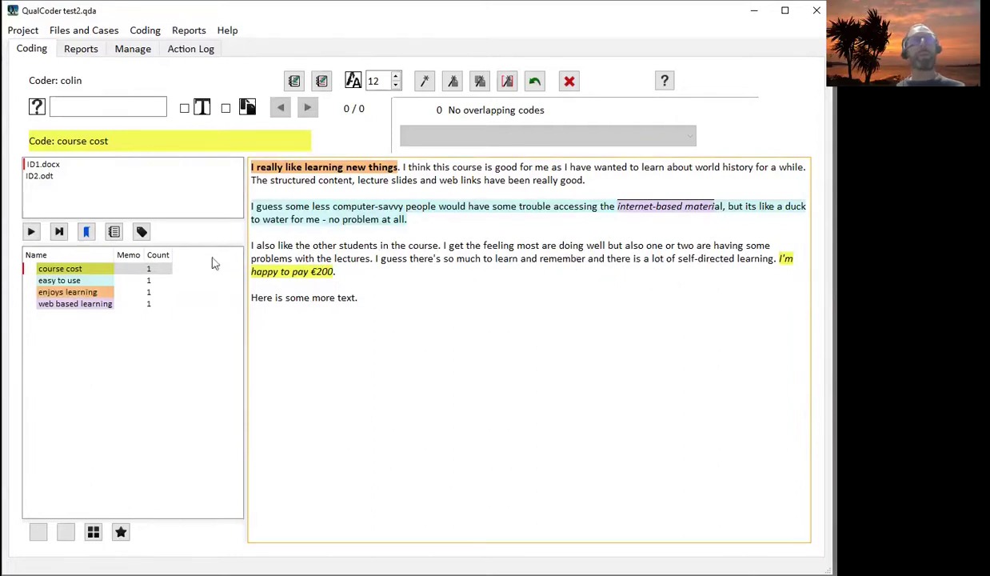
click(39, 176)
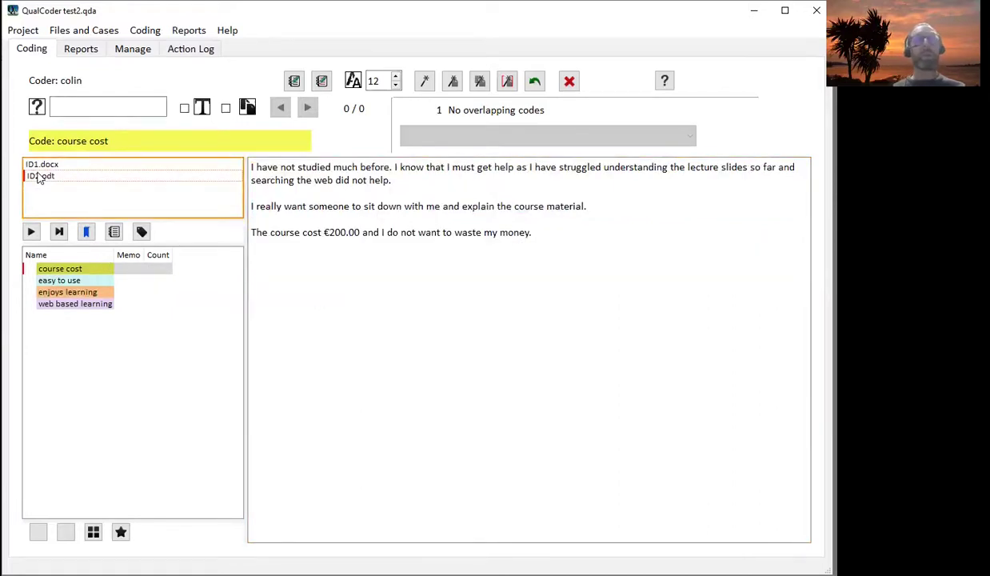
click(86, 232)
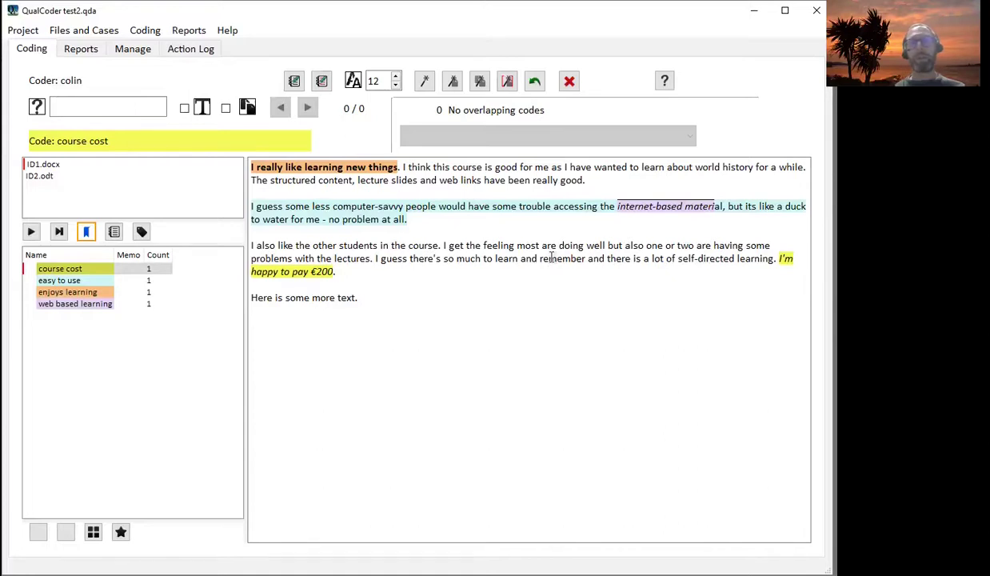
click(114, 232)
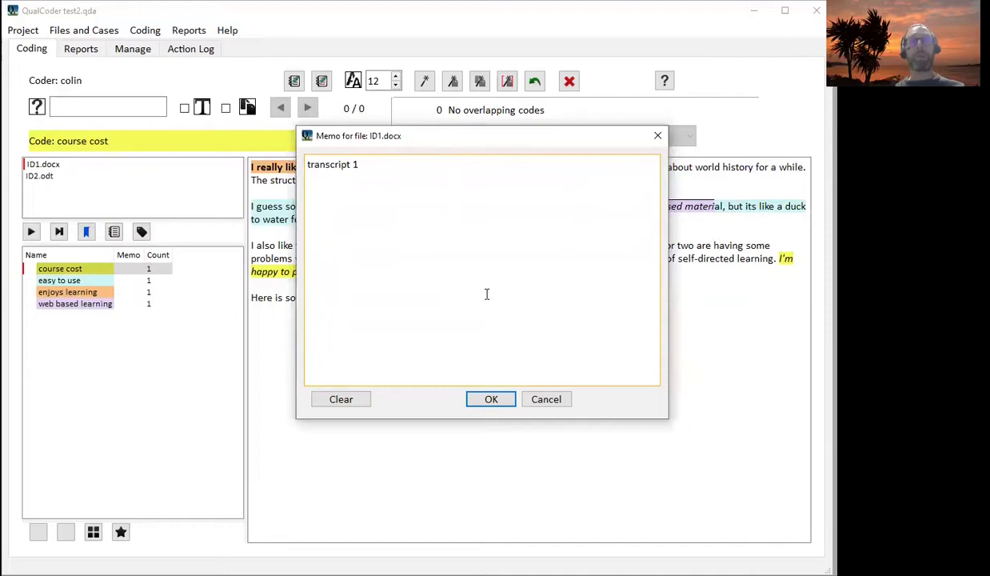
click(541, 402)
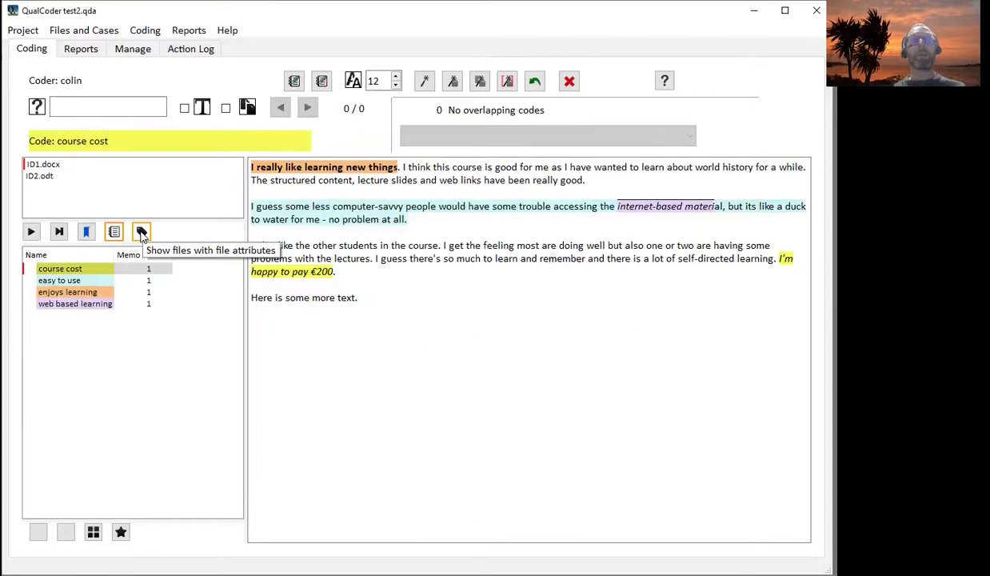
click(141, 233)
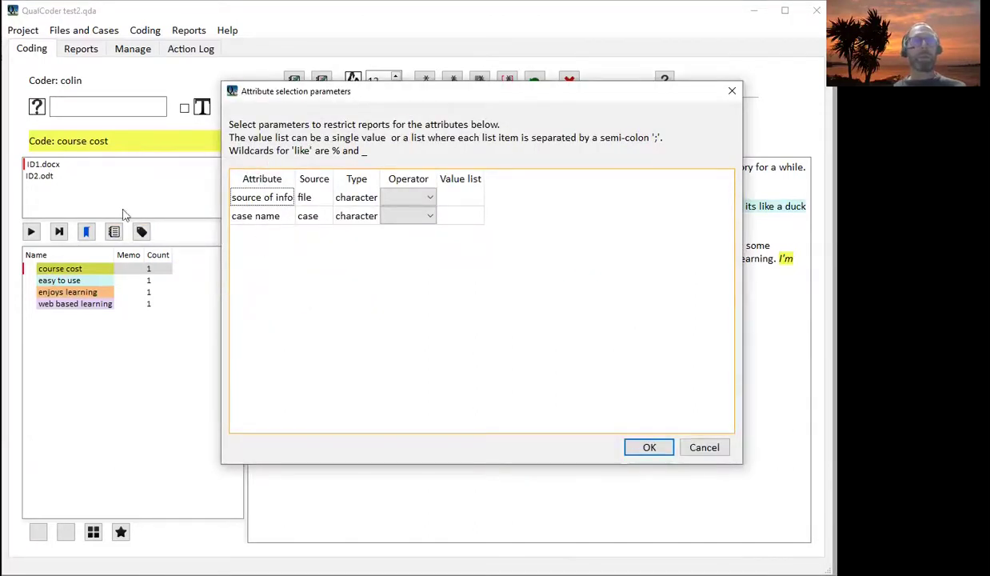
click(648, 447)
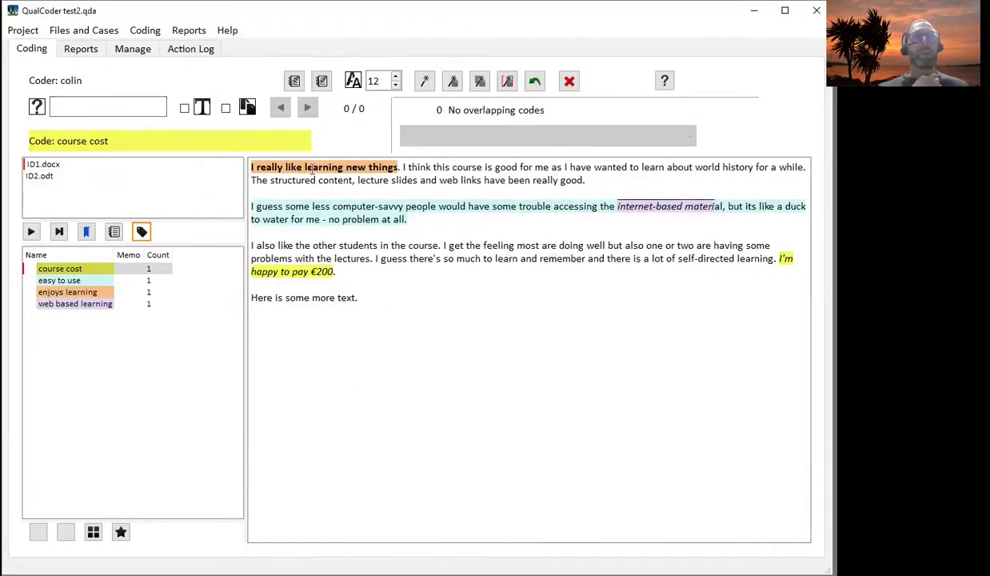
click(92, 103)
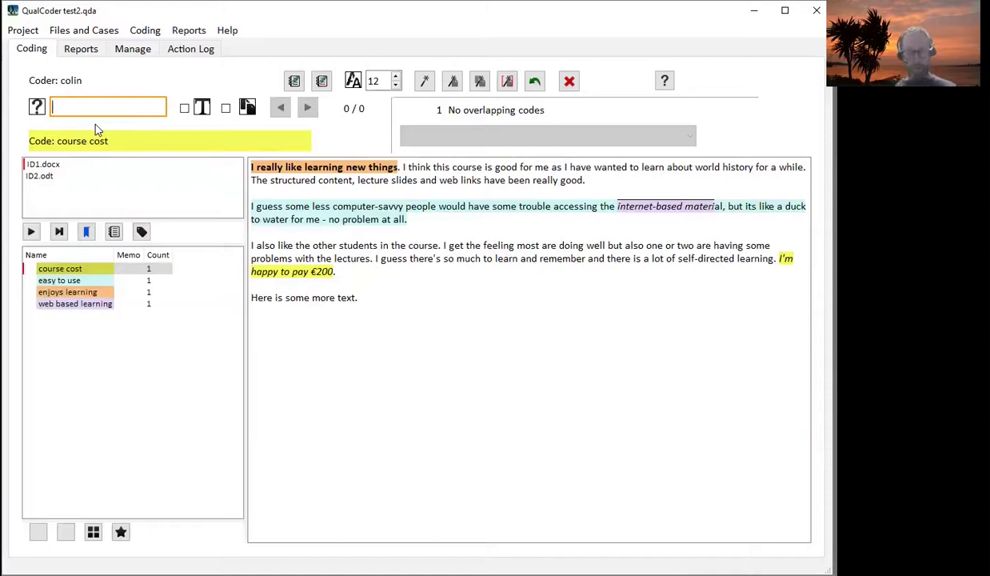
- Search all files for 'the' and step through the matches to 10 of 13, in ID2.odt
text(the)
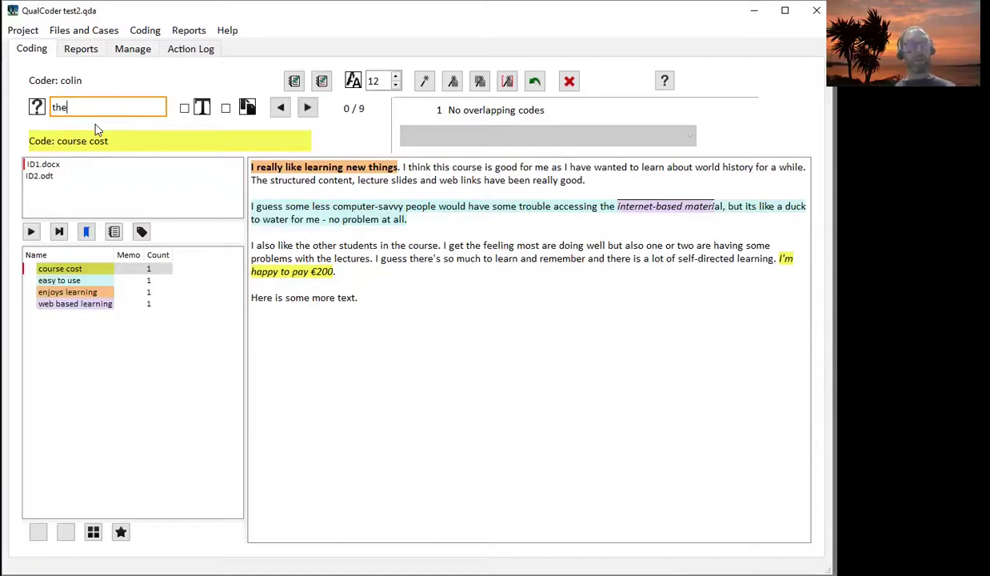
click(226, 108)
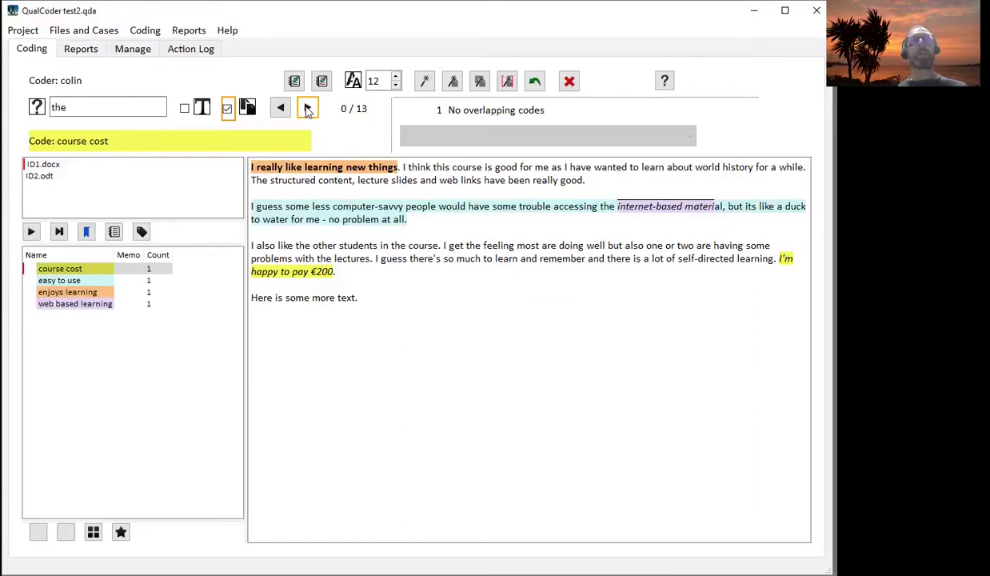
click(308, 110)
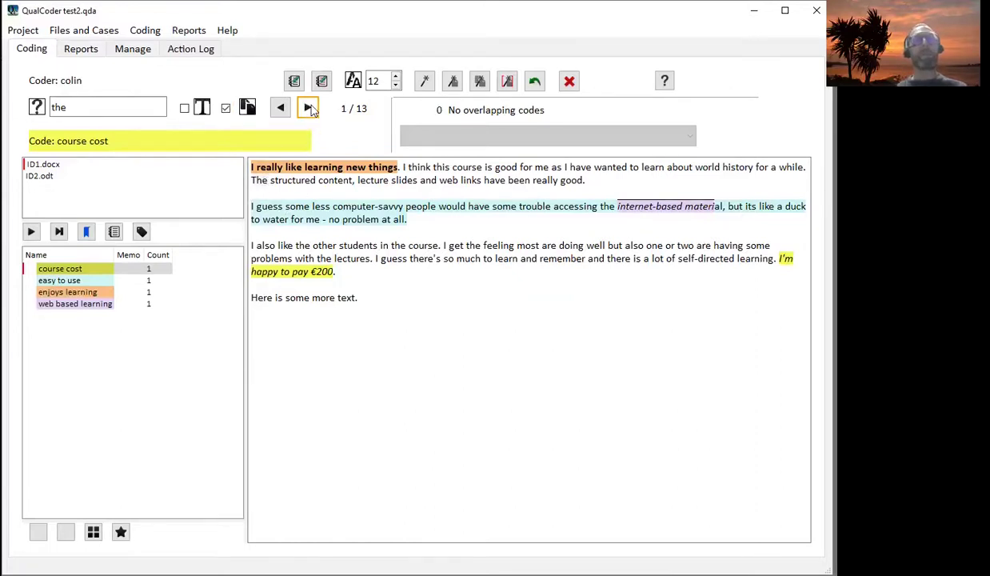
click(309, 108)
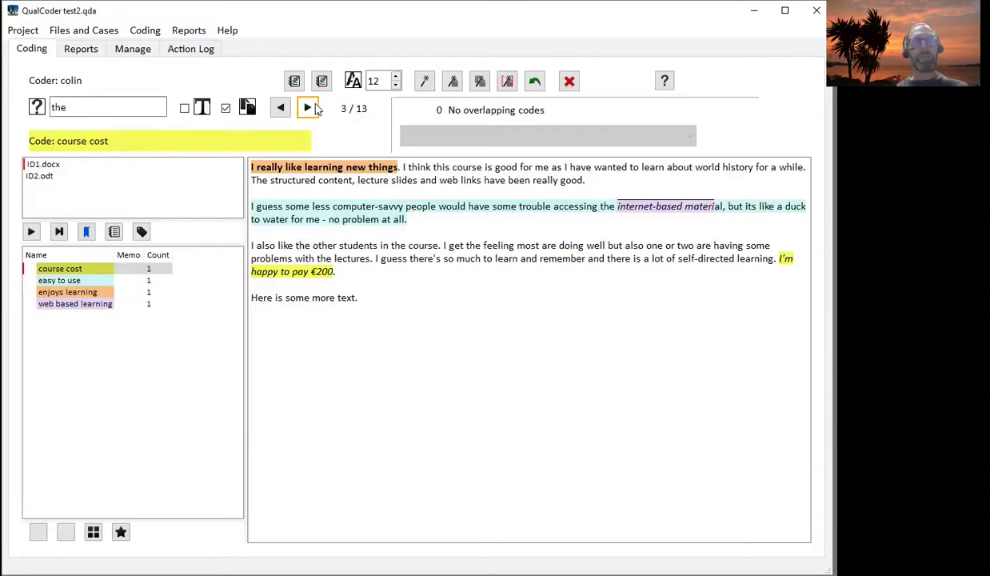
click(309, 108)
click(307, 109)
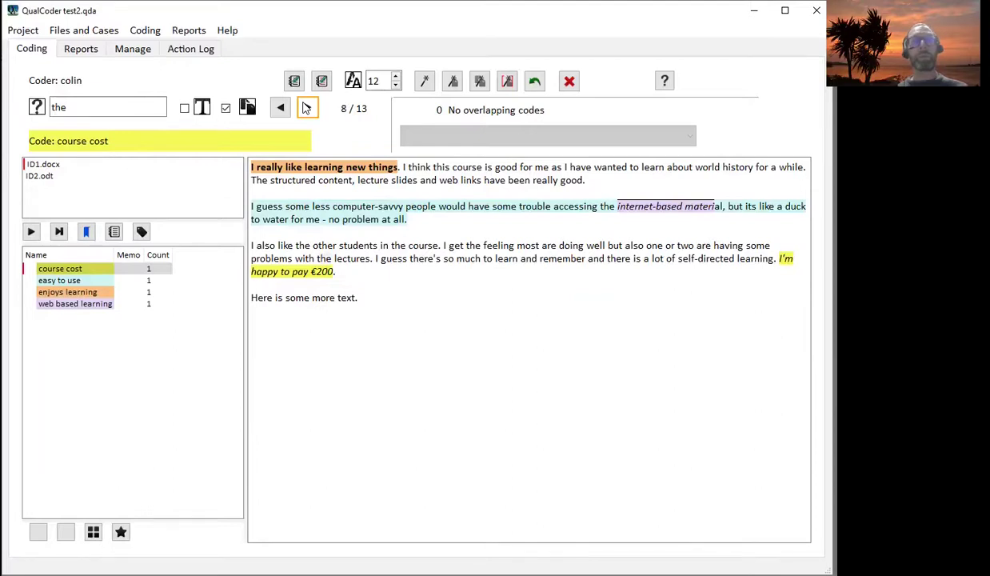
click(306, 109)
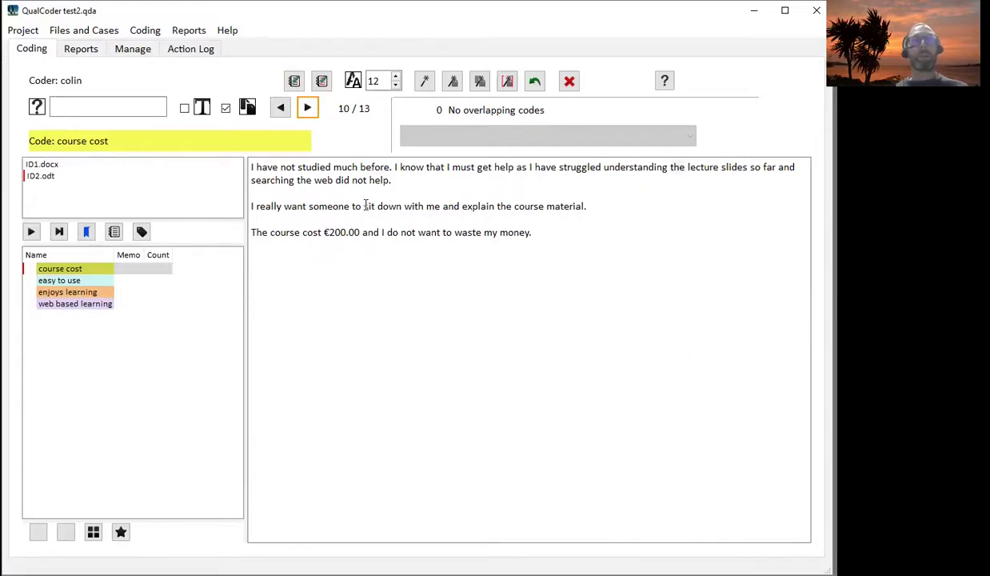
- Annotate the phrase 'sit down' in ID2.odt with 'an example annotation'
drag(364, 205, 411, 206)
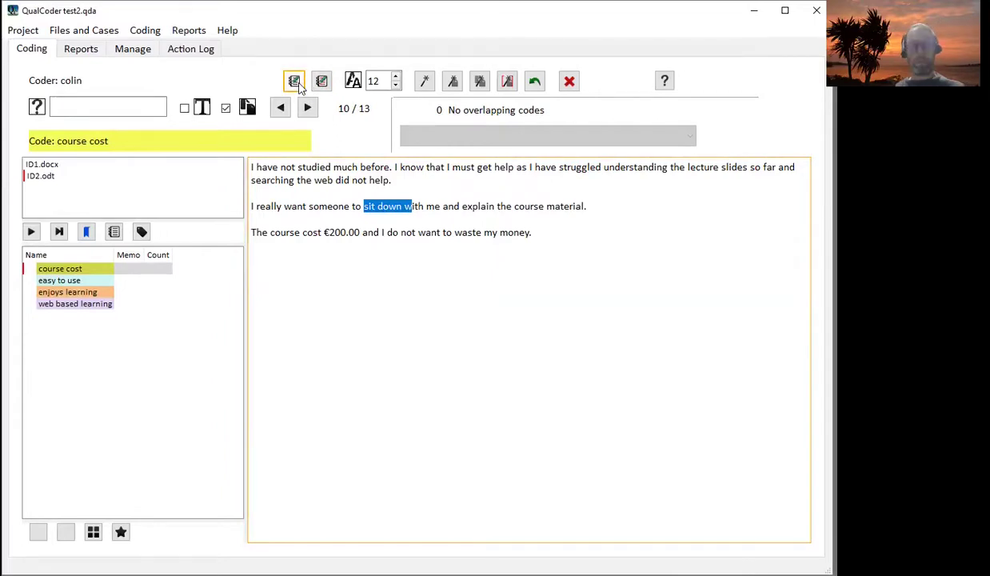
click(294, 80)
text(an ex)
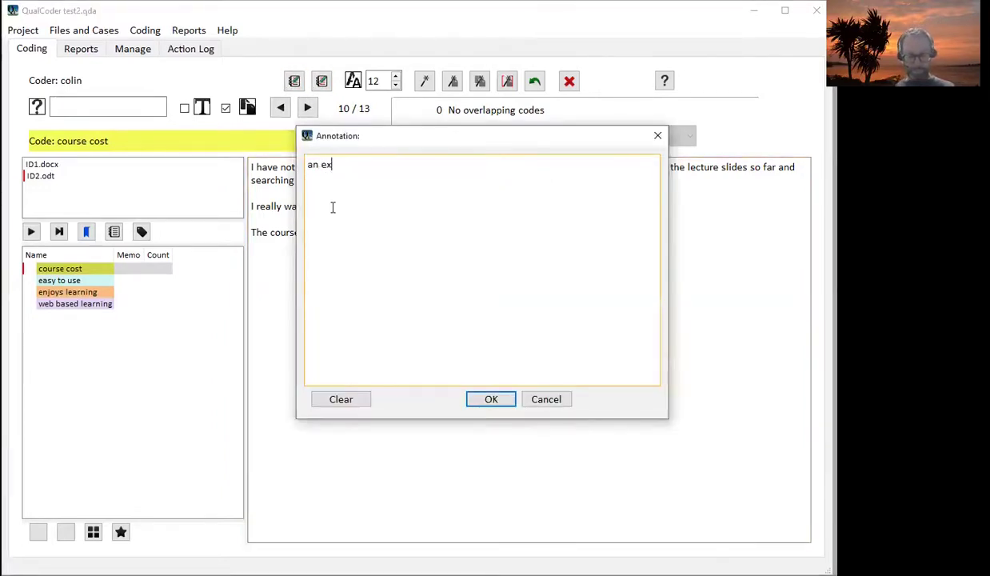
text(ample annotation)
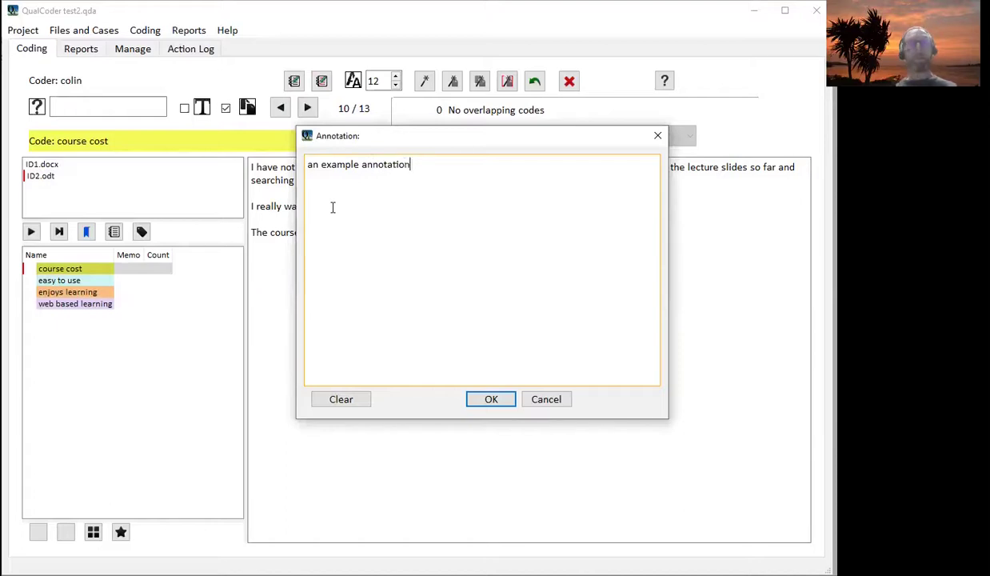
click(488, 401)
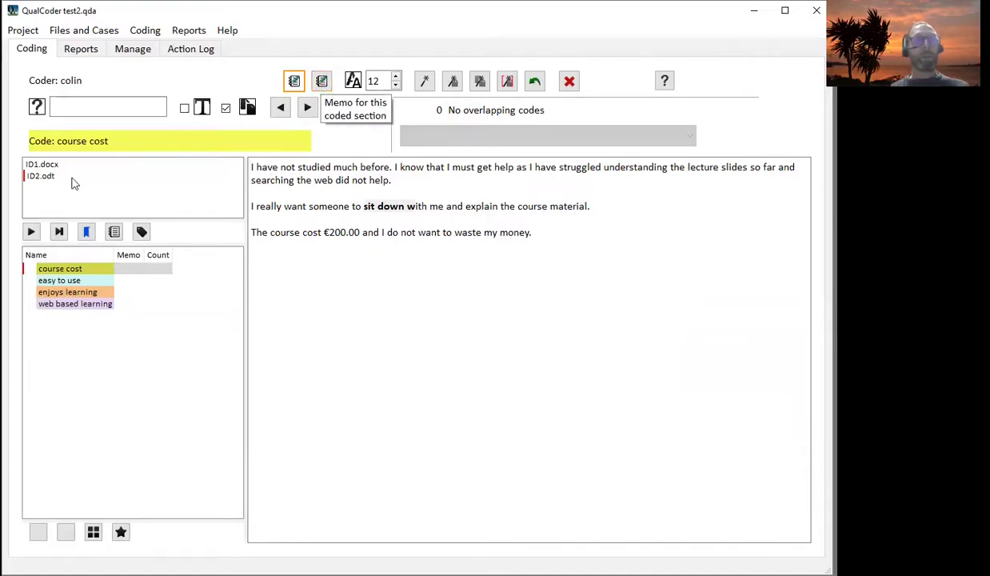
- Show ID1.docx again and change its document font size from 12 to 11, then up to 13
click(48, 163)
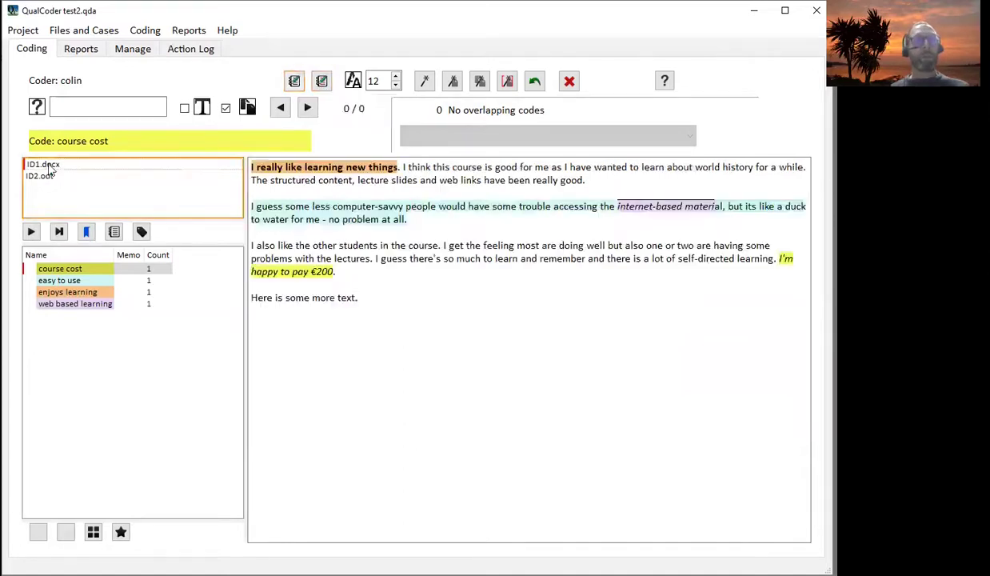
click(395, 86)
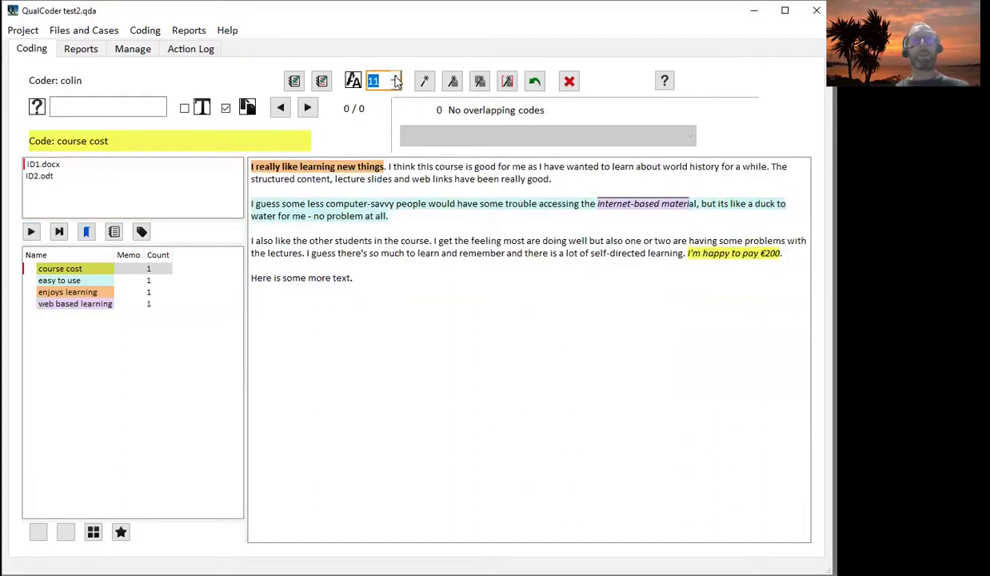
click(395, 78)
click(395, 78)
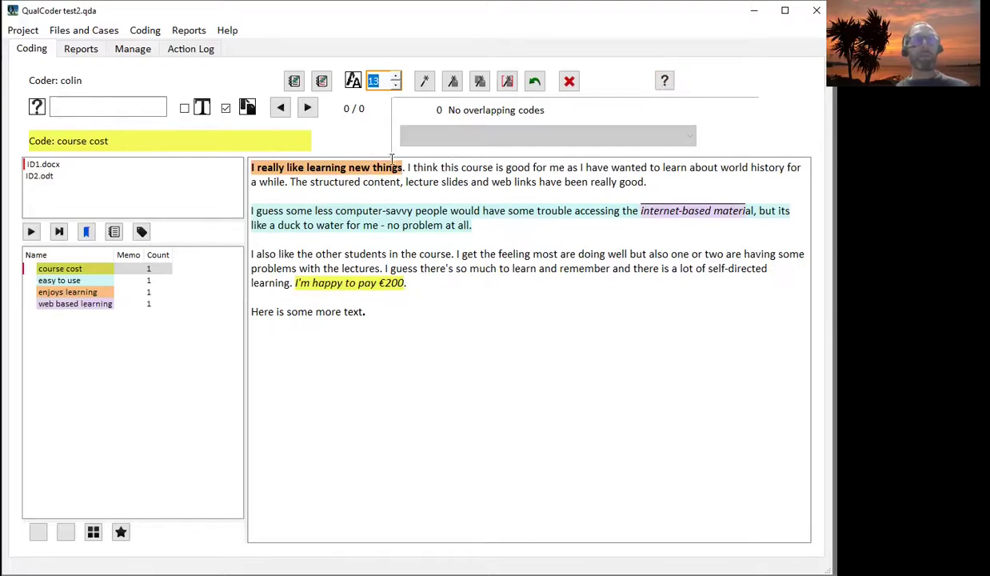
- Add a new code named 'green the' and select it as the current code
right_click(89, 364)
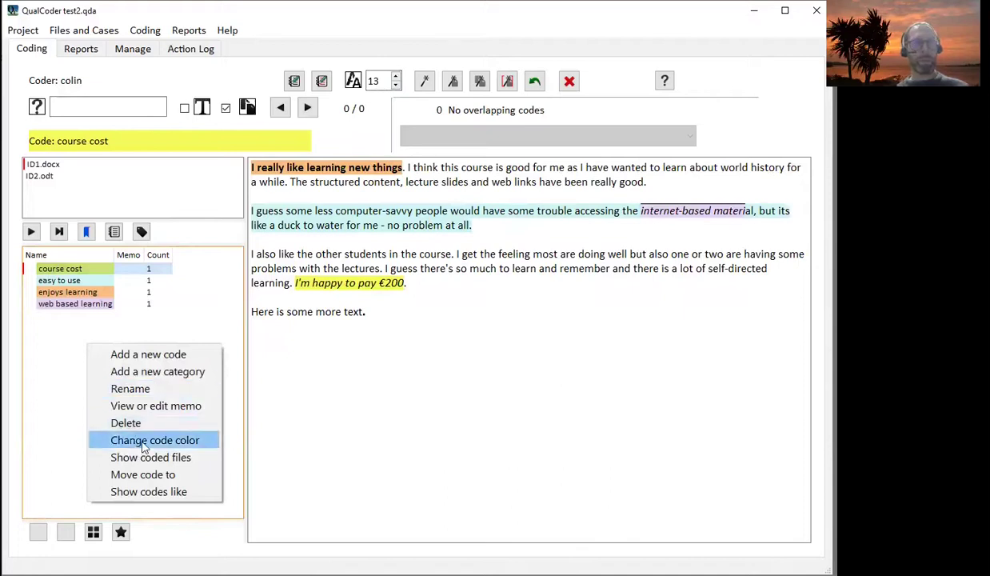
click(134, 355)
text(gree)
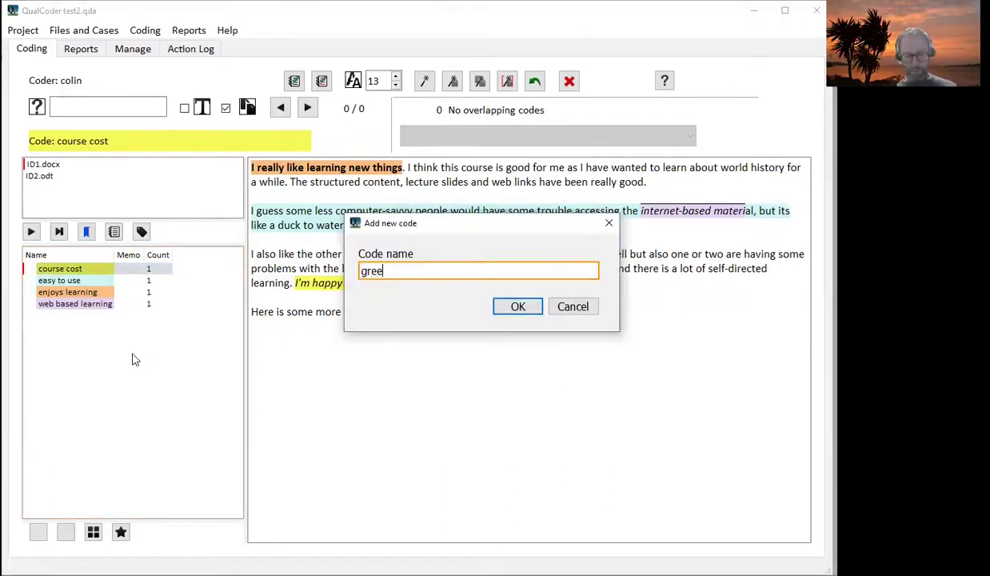
text(n the)
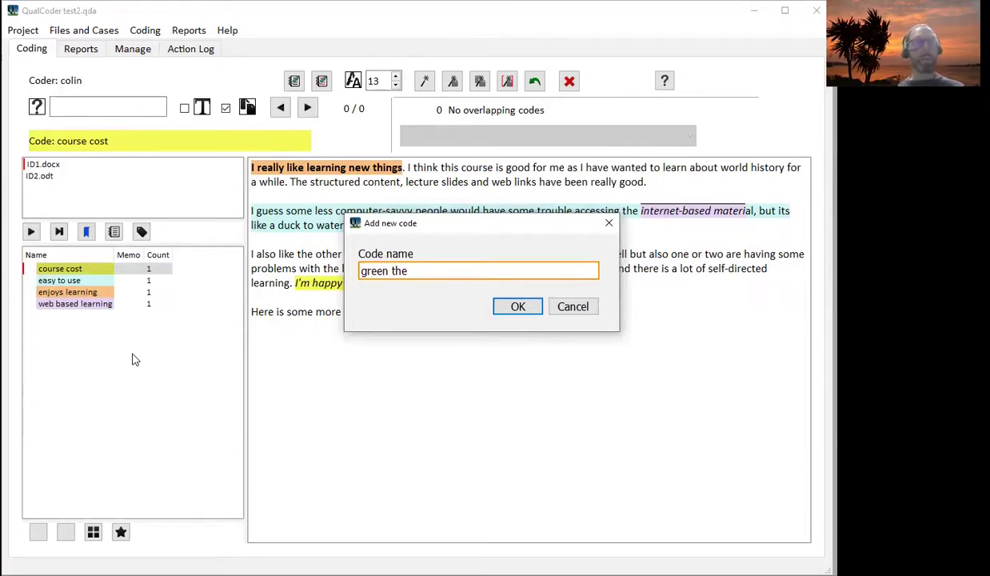
key(Return)
click(45, 307)
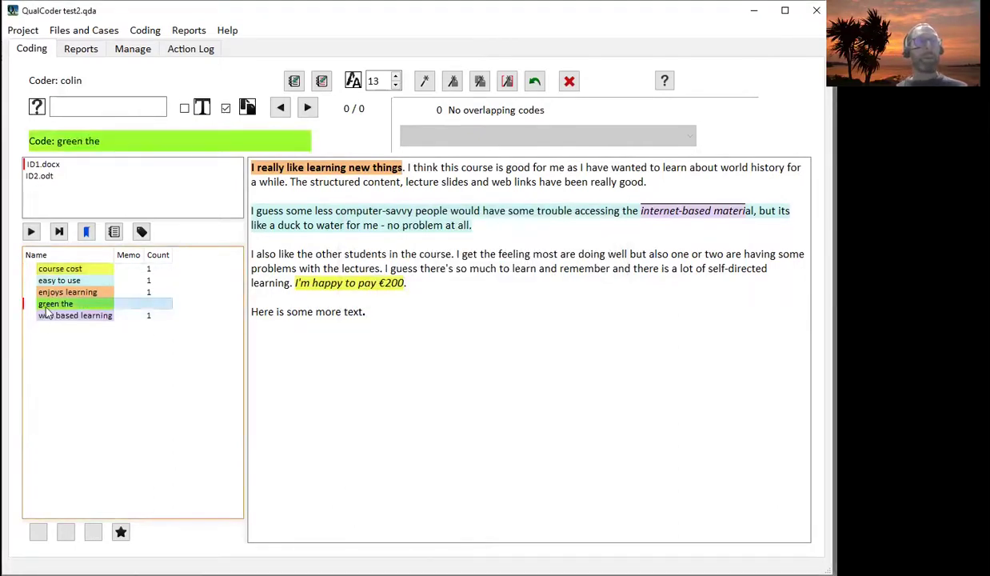
click(426, 84)
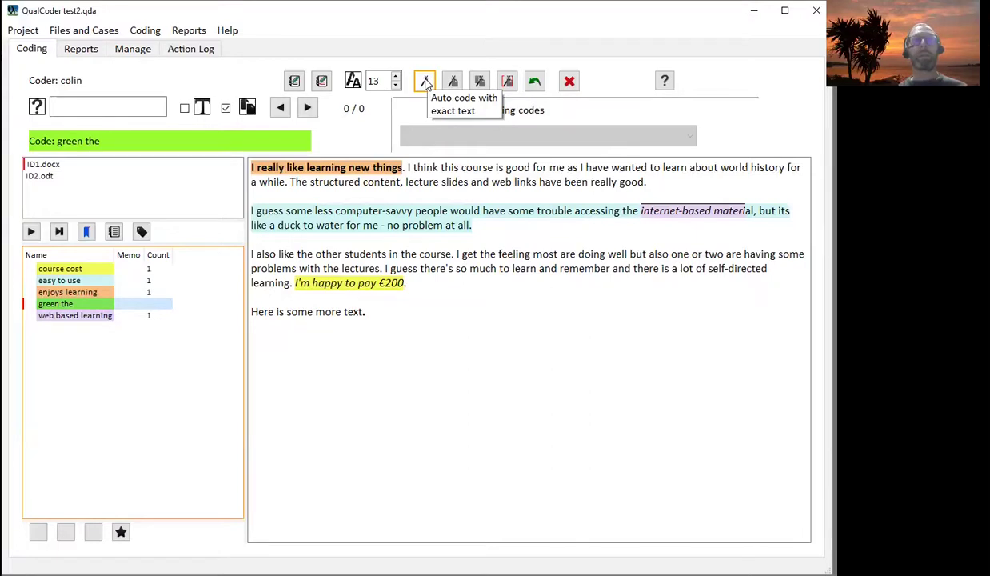
- Auto-code the exact text 'the' in ID1.docx, giving 'green the' 8 codings
click(426, 83)
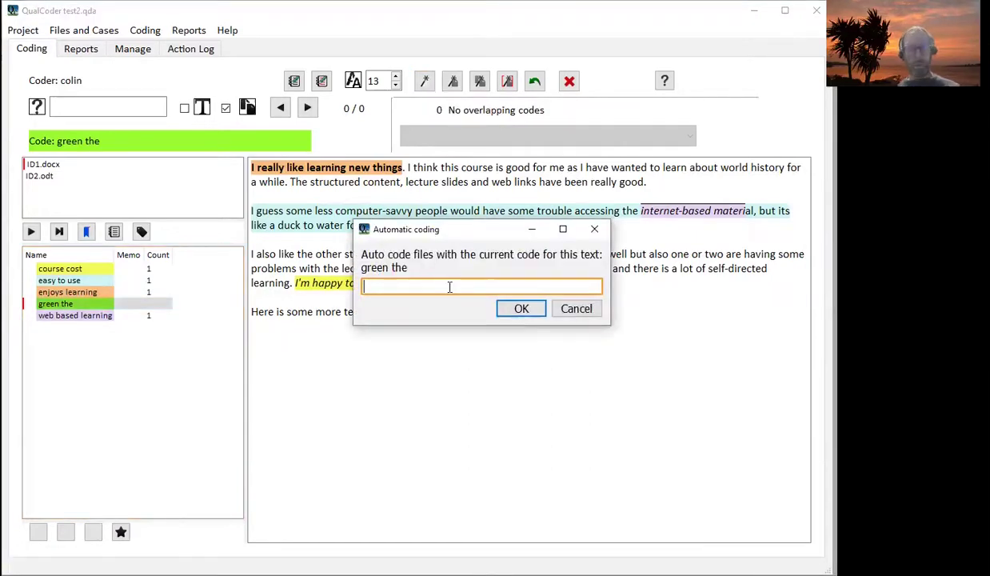
text(the)
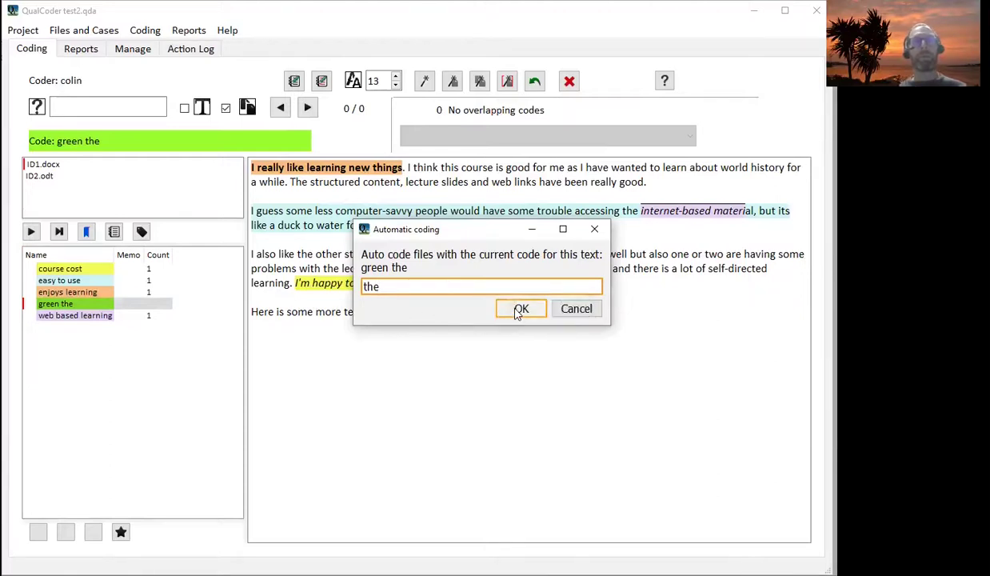
click(520, 310)
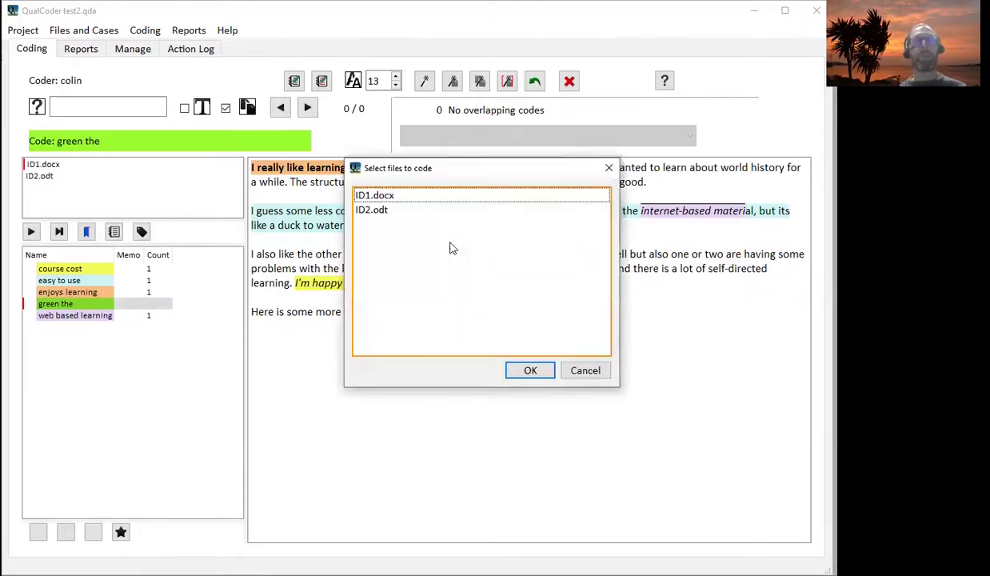
click(396, 198)
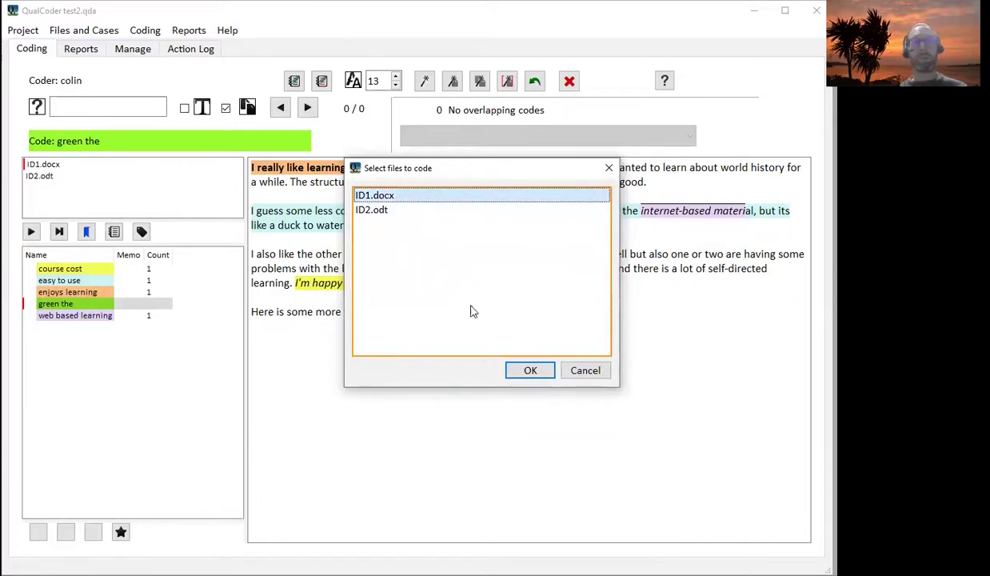
click(528, 372)
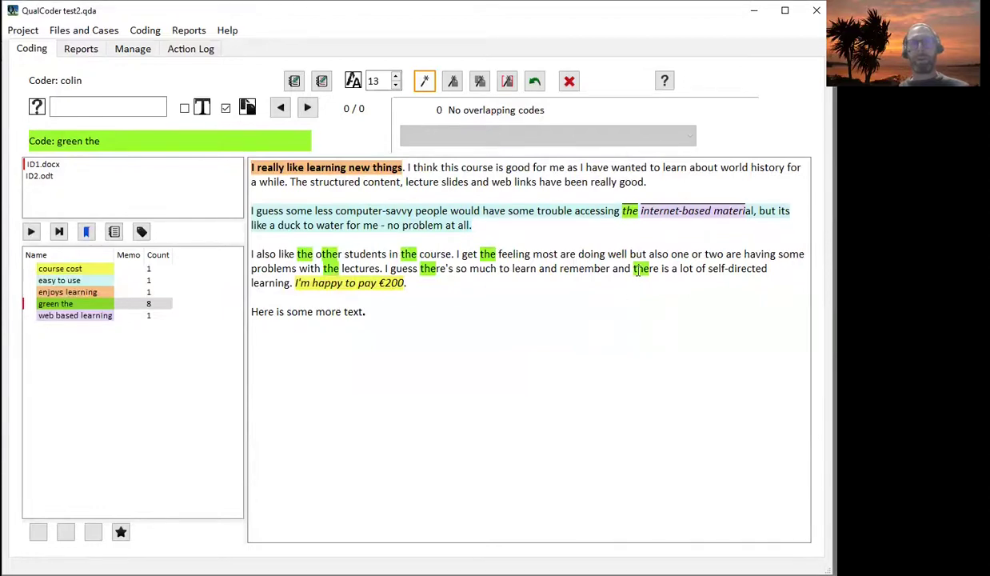
mouse_move(638, 270)
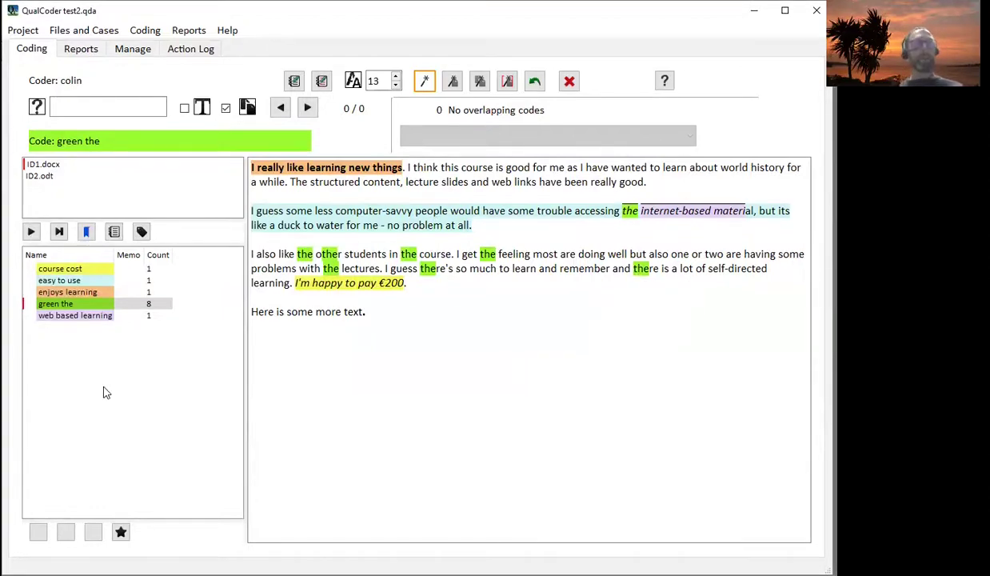
- Create a new category named 'category 1' in the code tree
right_click(72, 341)
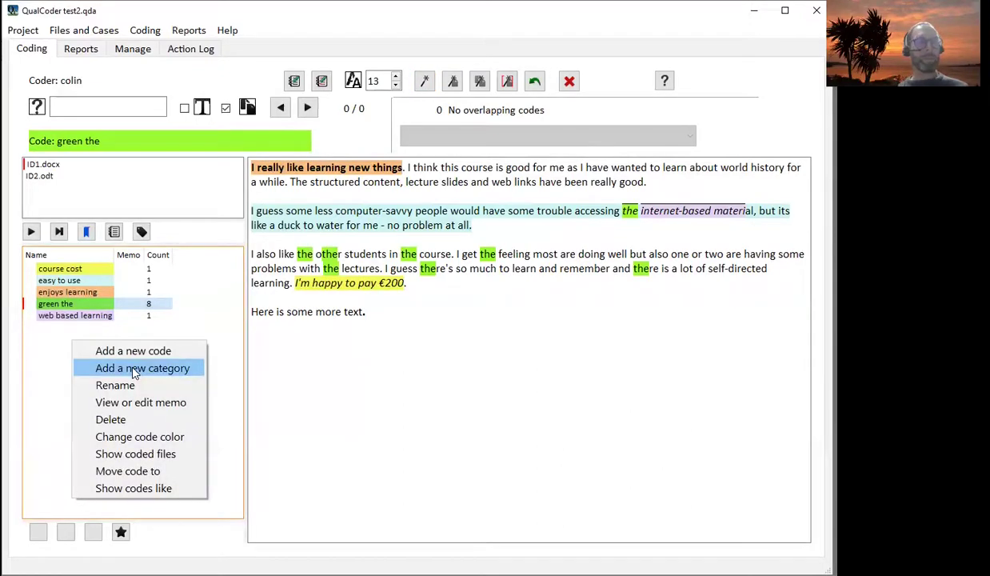
click(134, 370)
text(categ)
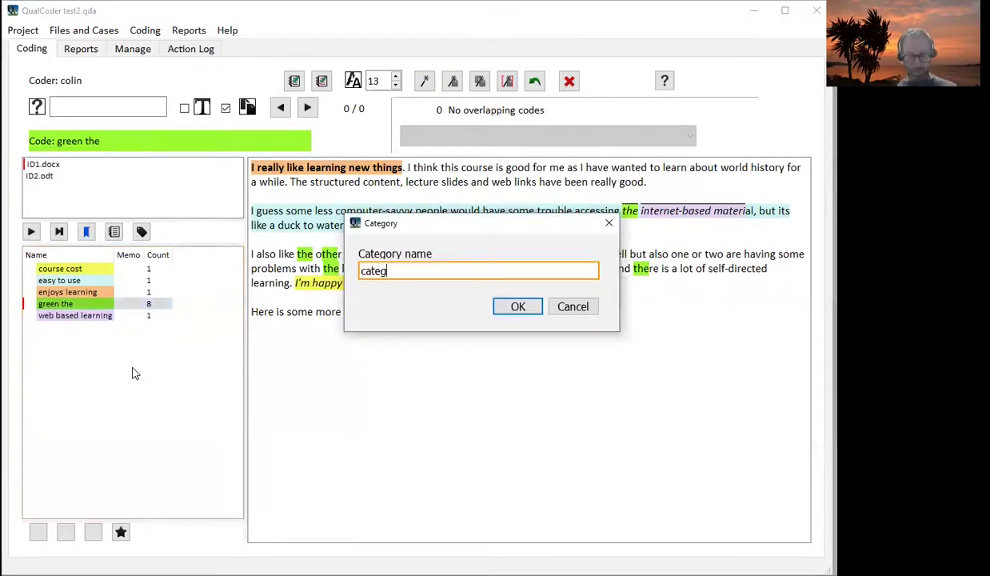
text(ory 1)
key(Return)
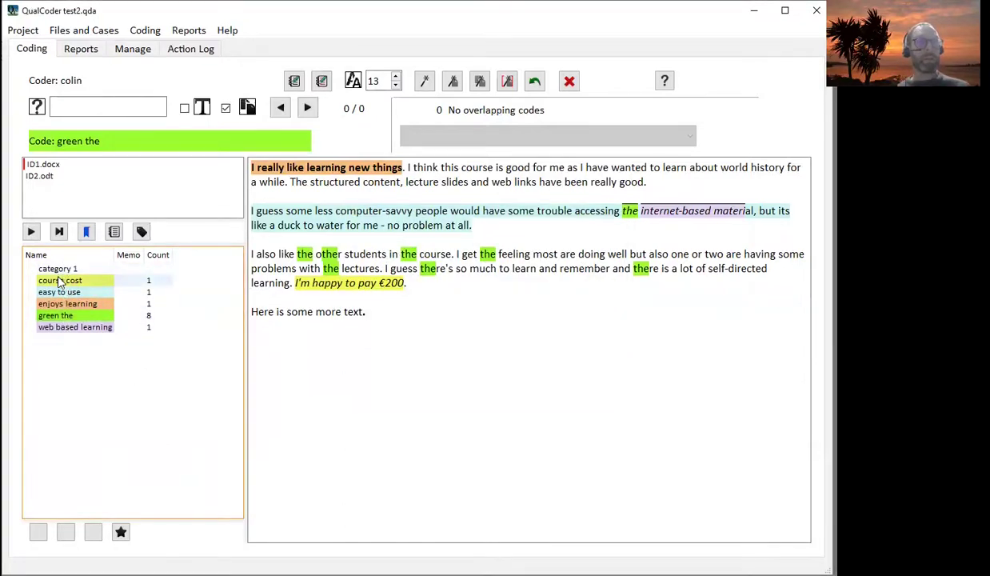
- Nest course cost, enjoys learning and web based learning under category 1
drag(60, 280, 56, 269)
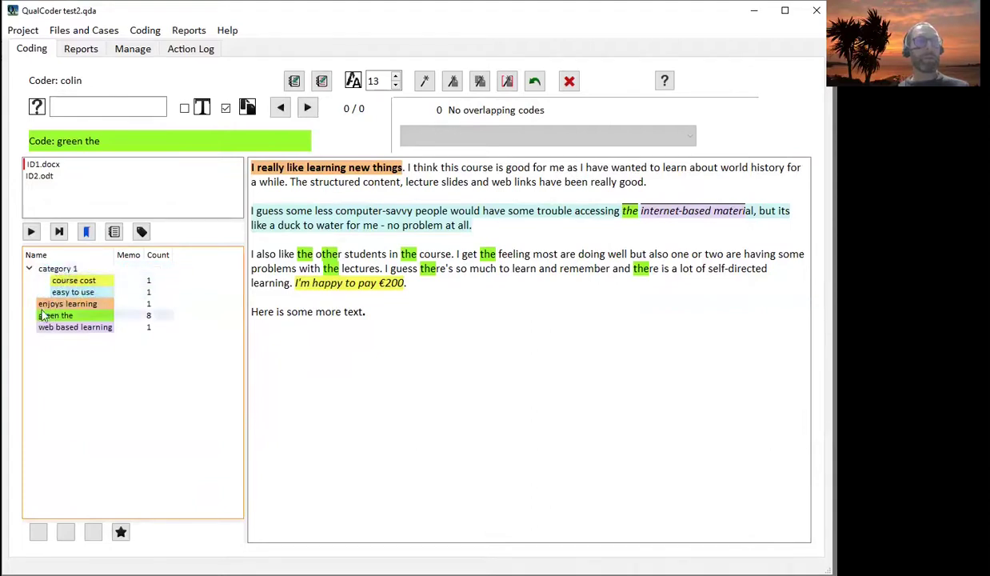
drag(44, 305, 55, 269)
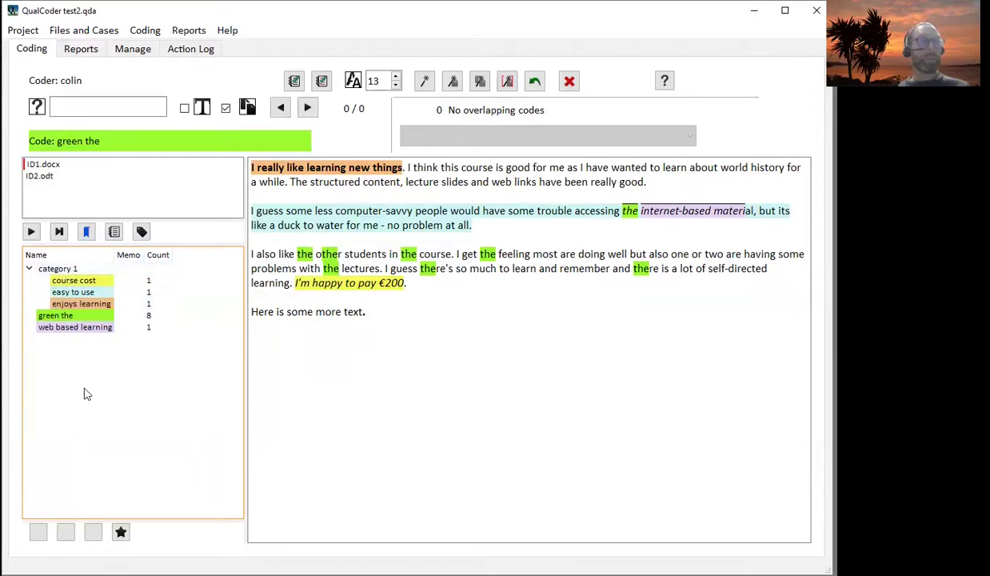
drag(72, 327, 80, 270)
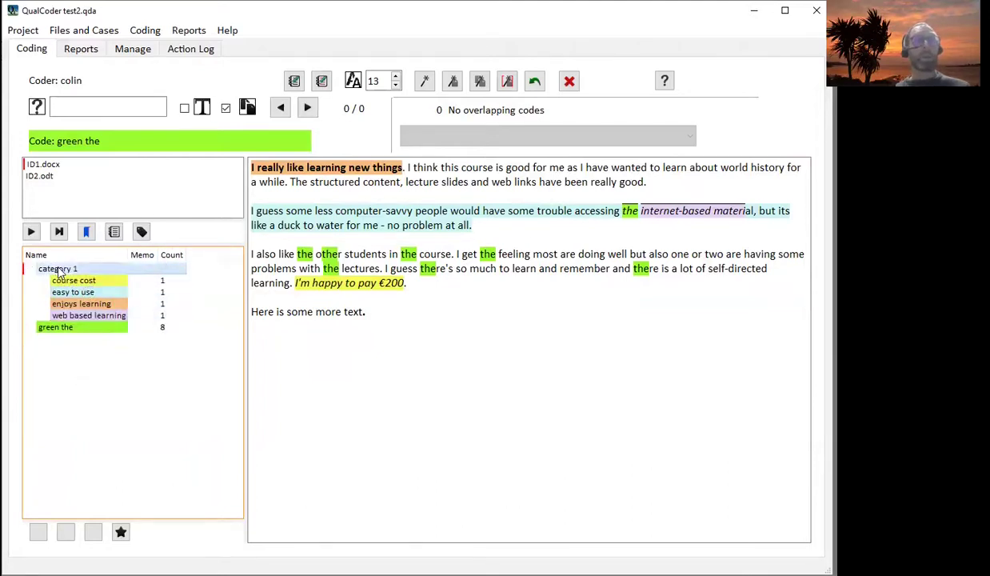
- Rename category 1 to 'learning', move course cost to top level, and green the into learning
right_click(59, 272)
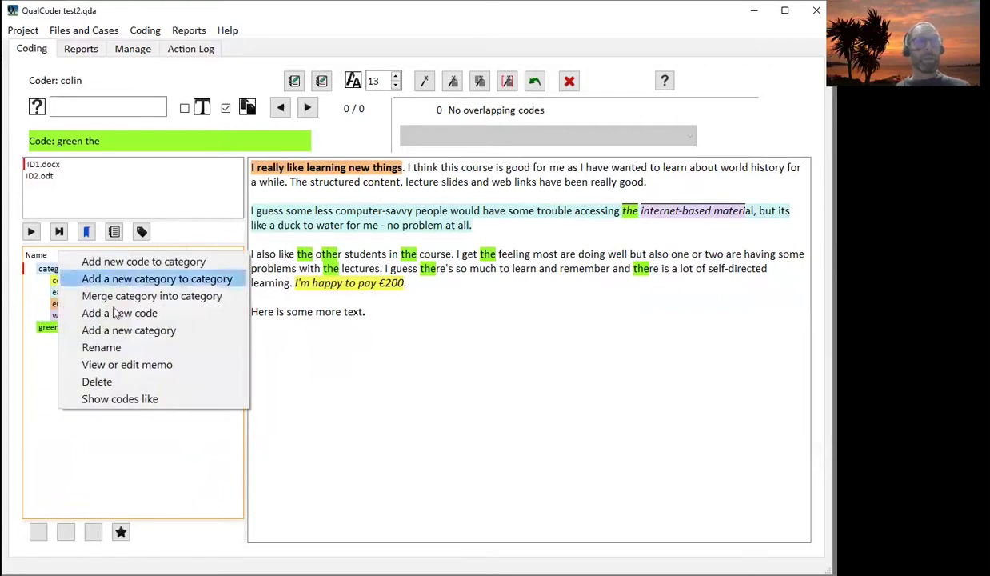
click(133, 350)
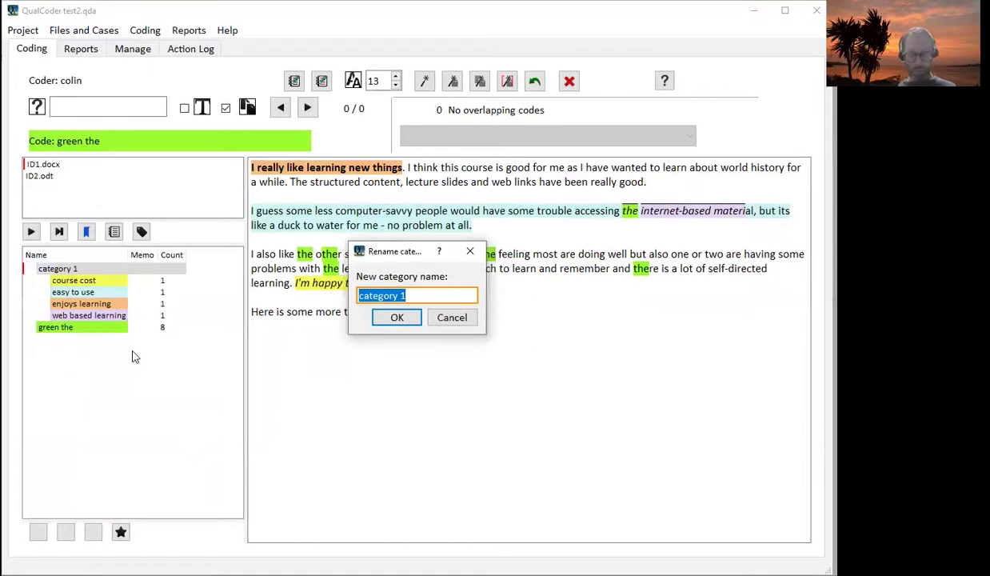
text(learning)
key(Return)
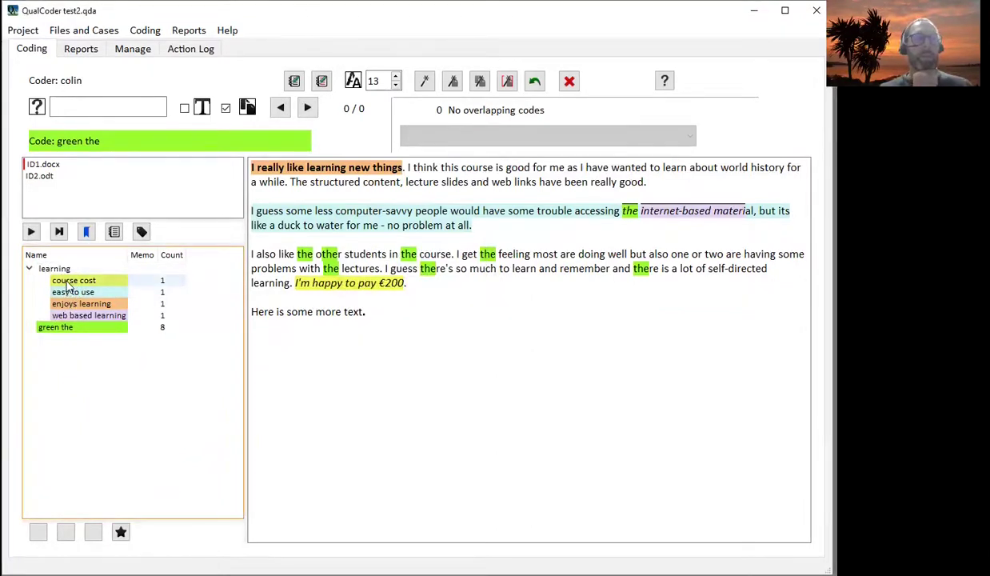
drag(69, 286, 63, 391)
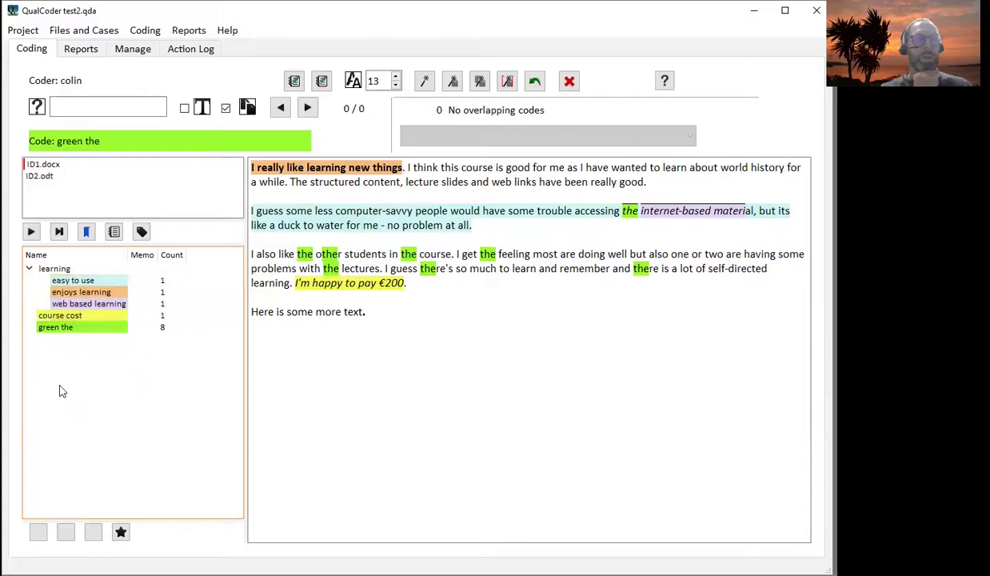
drag(49, 326, 61, 273)
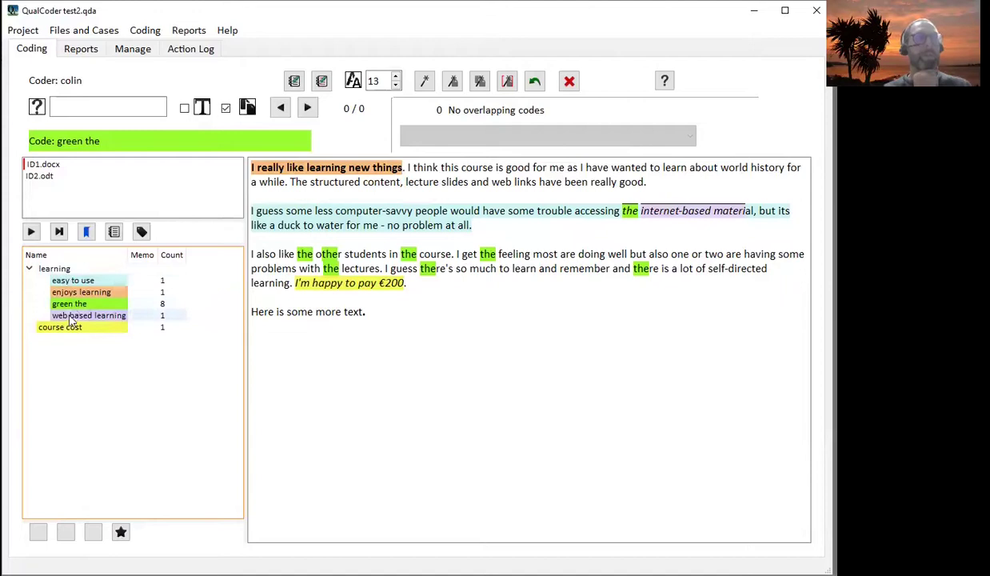
- Create a new top-level category named 'category 2'
right_click(79, 361)
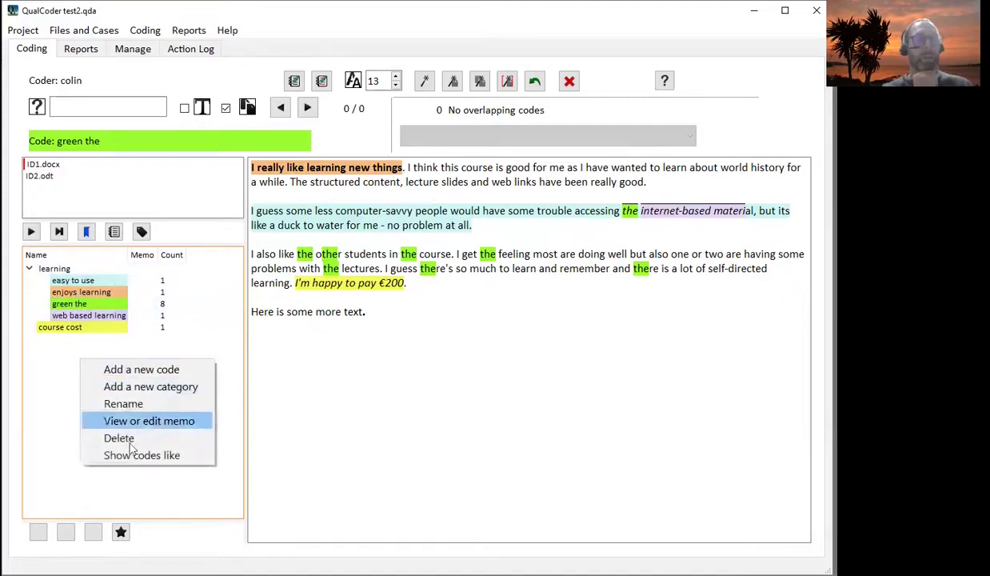
click(158, 387)
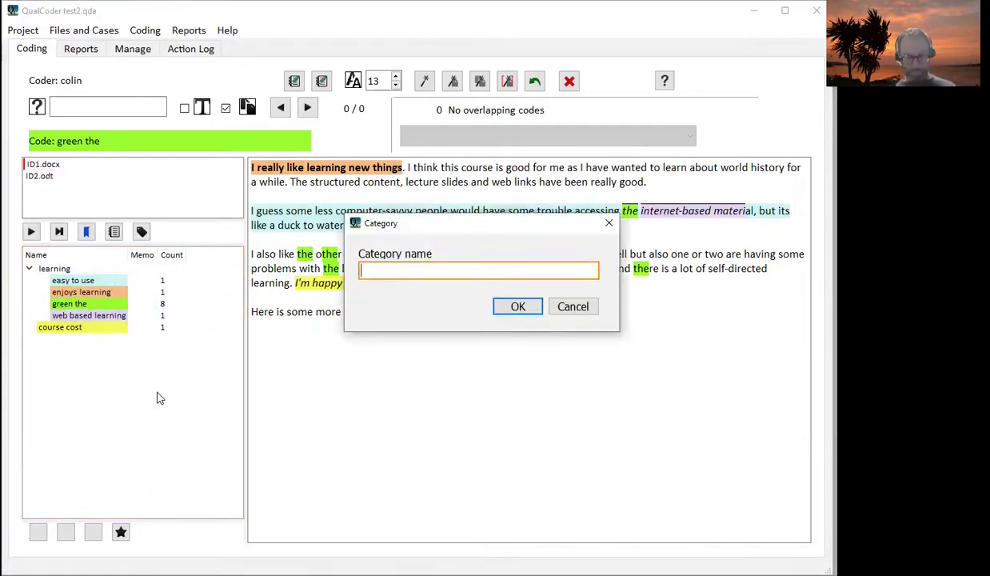
text(category 2)
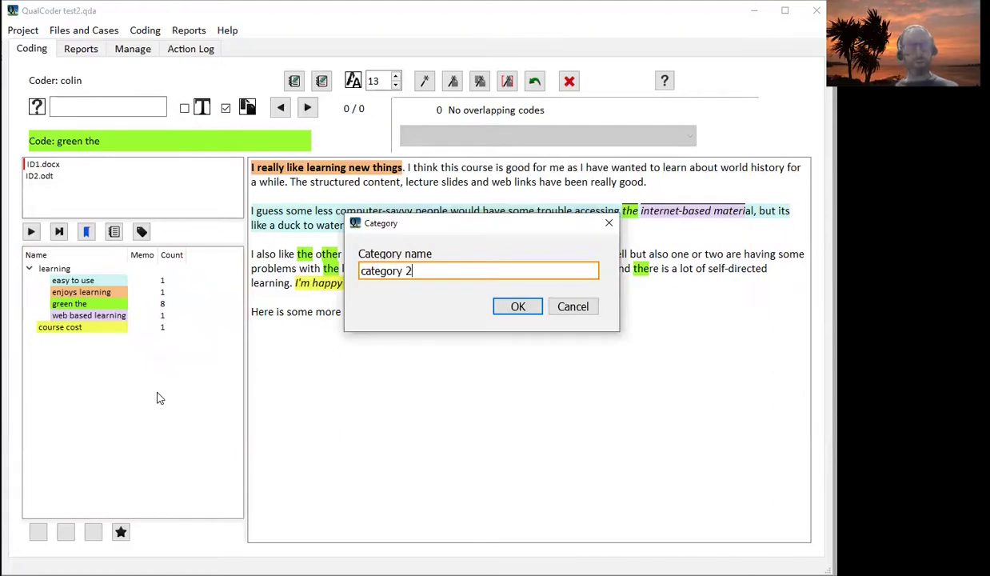
key(Return)
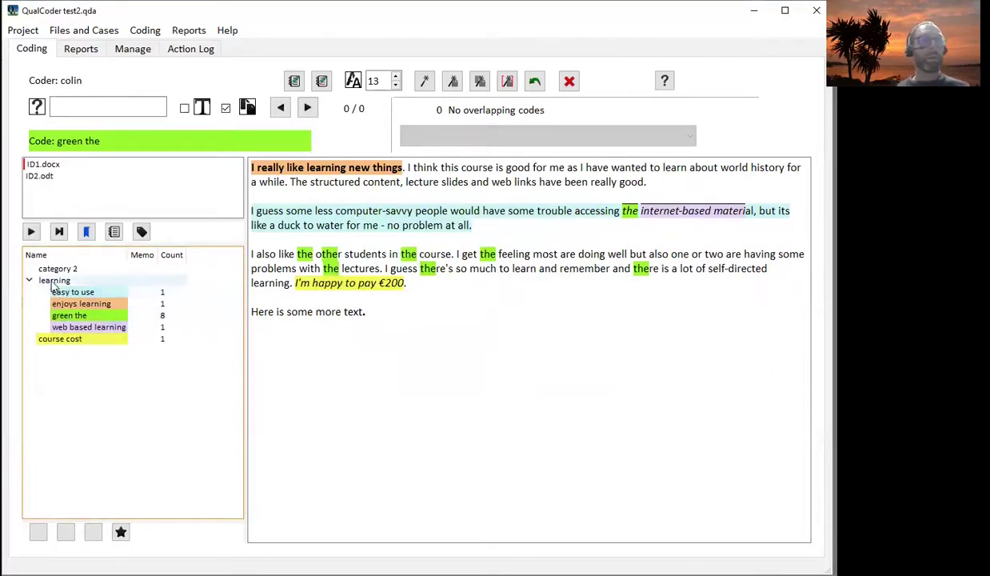
- Nest learning in category 2, collapse and expand both, then move learning back to top level
drag(52, 282, 58, 270)
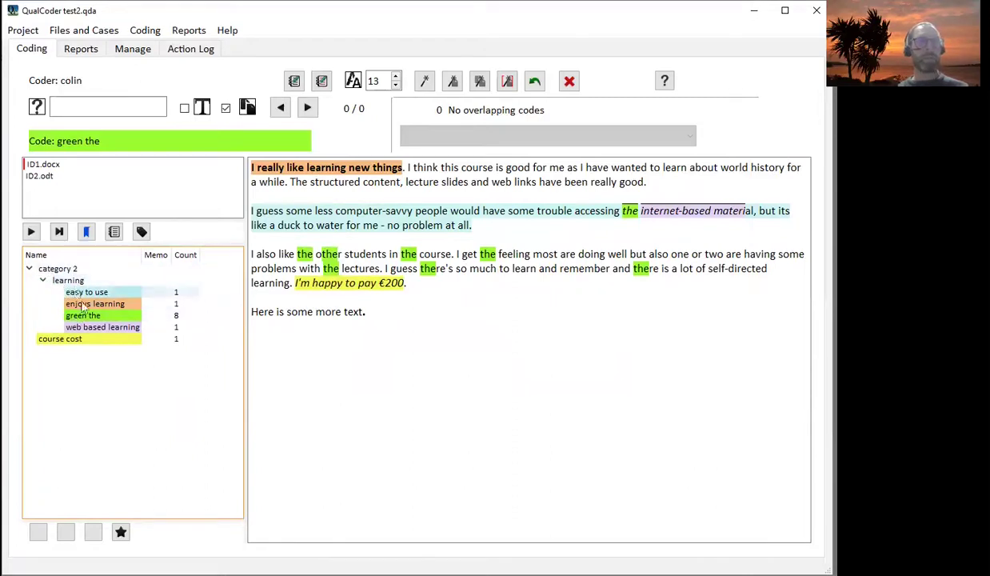
click(42, 280)
click(42, 281)
click(29, 269)
click(28, 270)
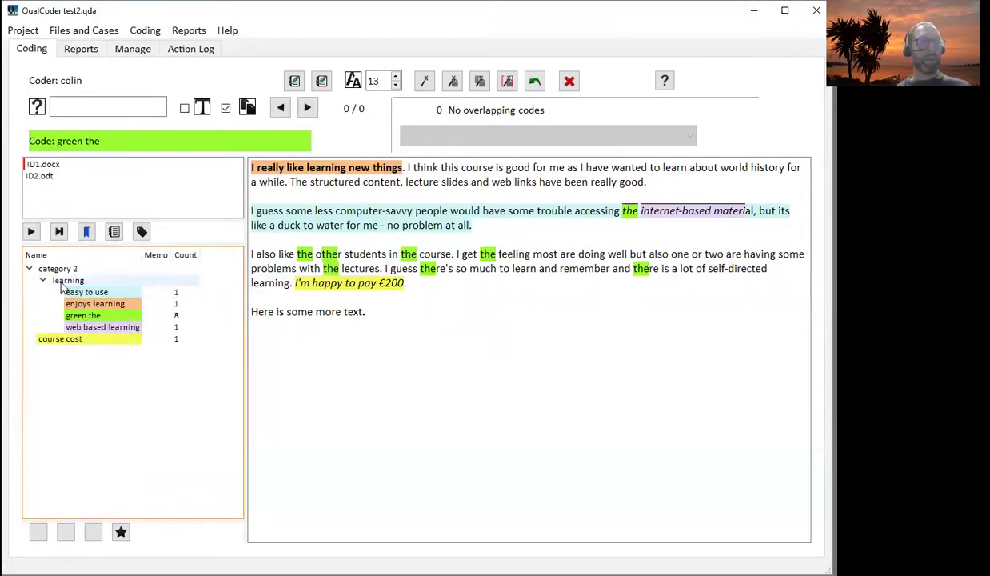
drag(68, 281, 80, 419)
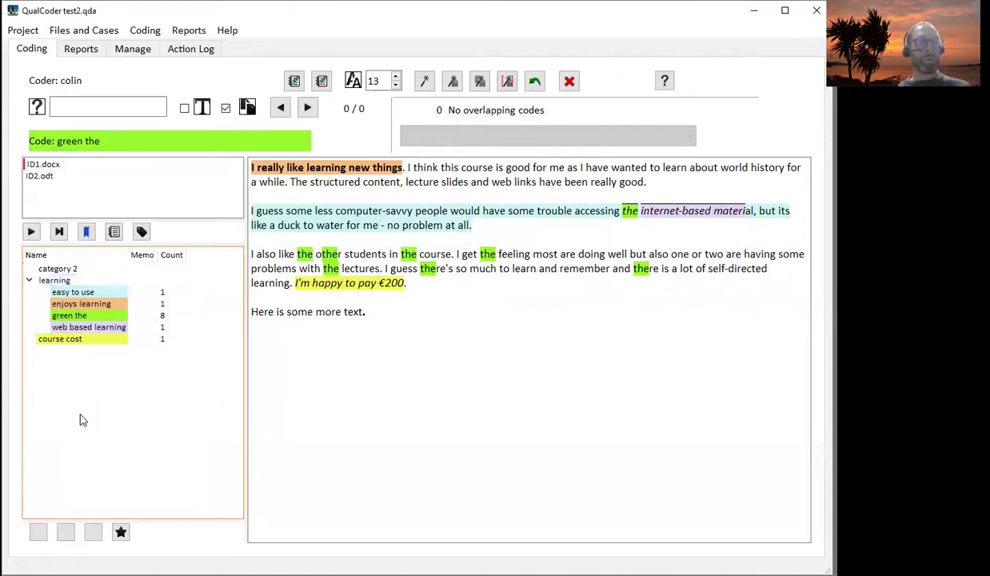
- Add a code named 'coder test' under category 2, then try dragging it into learning
click(56, 269)
right_click(54, 268)
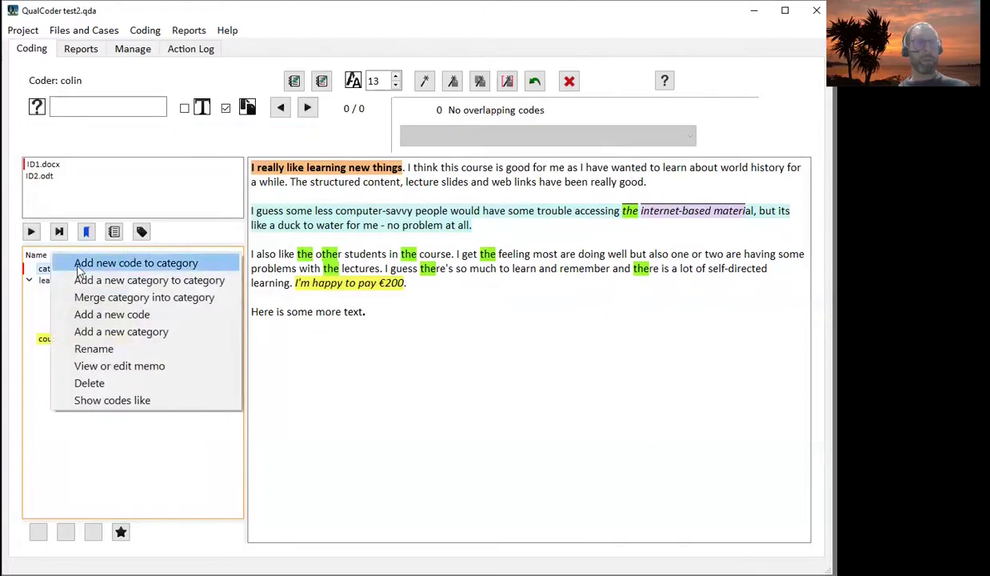
click(80, 264)
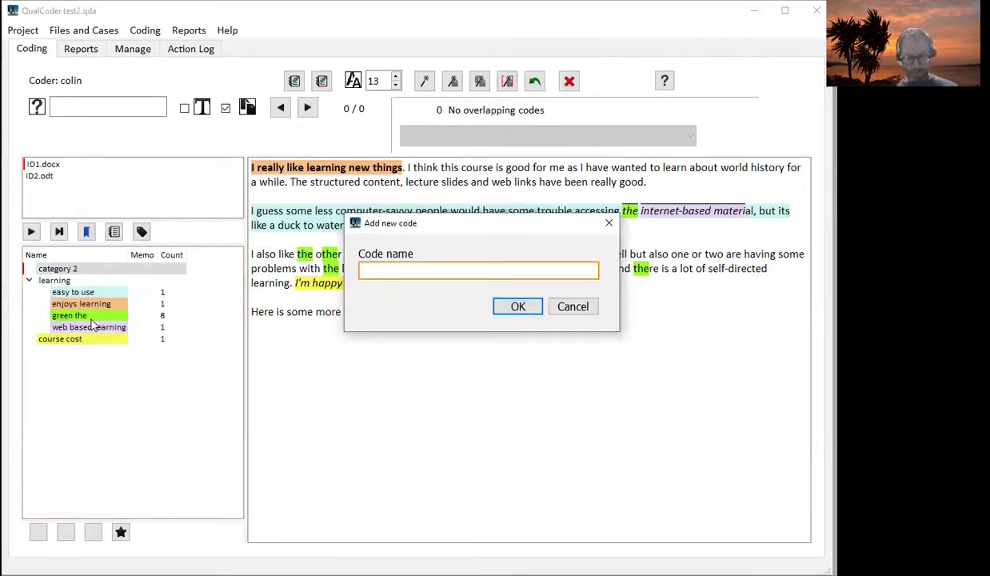
text(coder test)
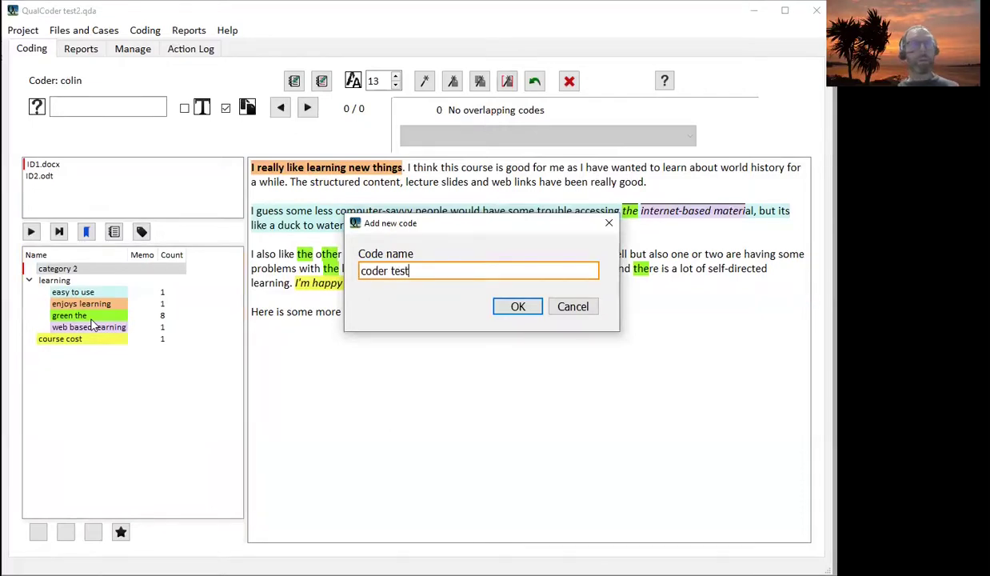
key(Return)
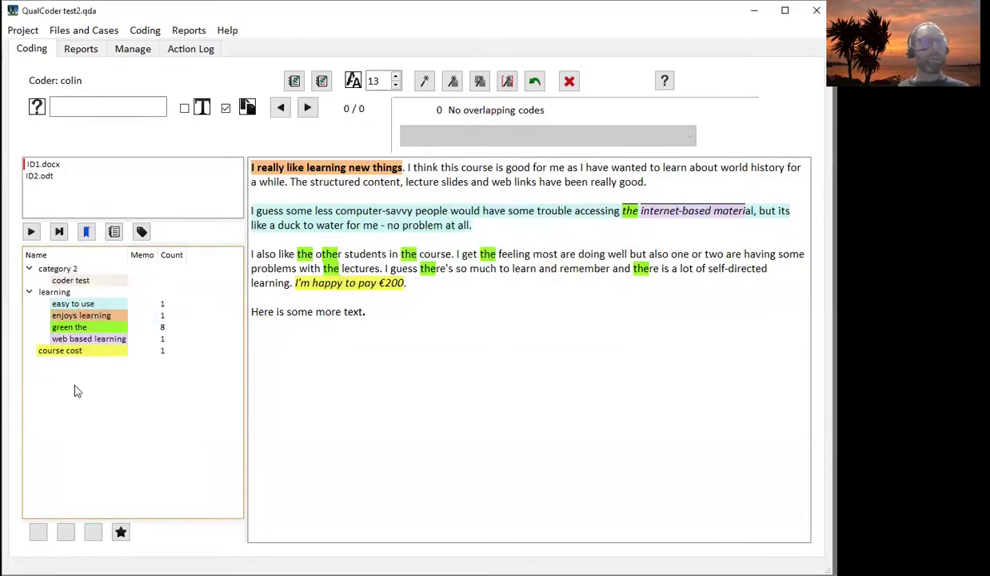
click(53, 295)
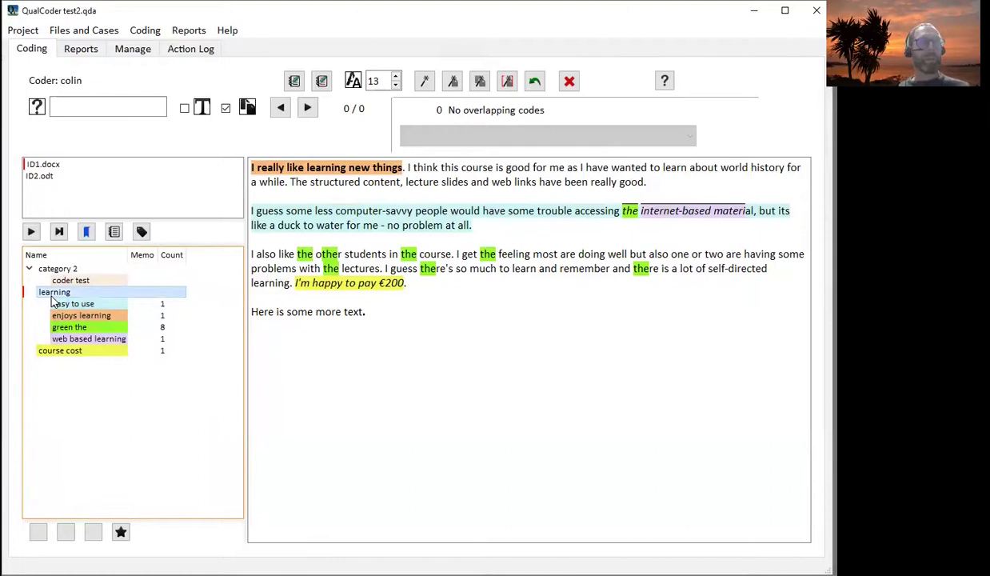
drag(60, 279, 54, 294)
- Merge the learning category into category 2
right_click(55, 294)
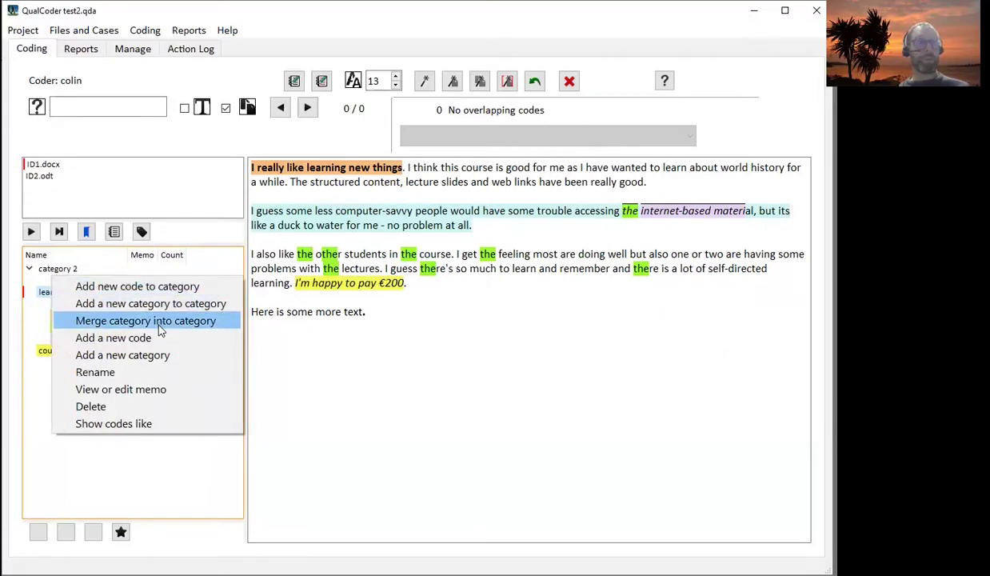
click(90, 496)
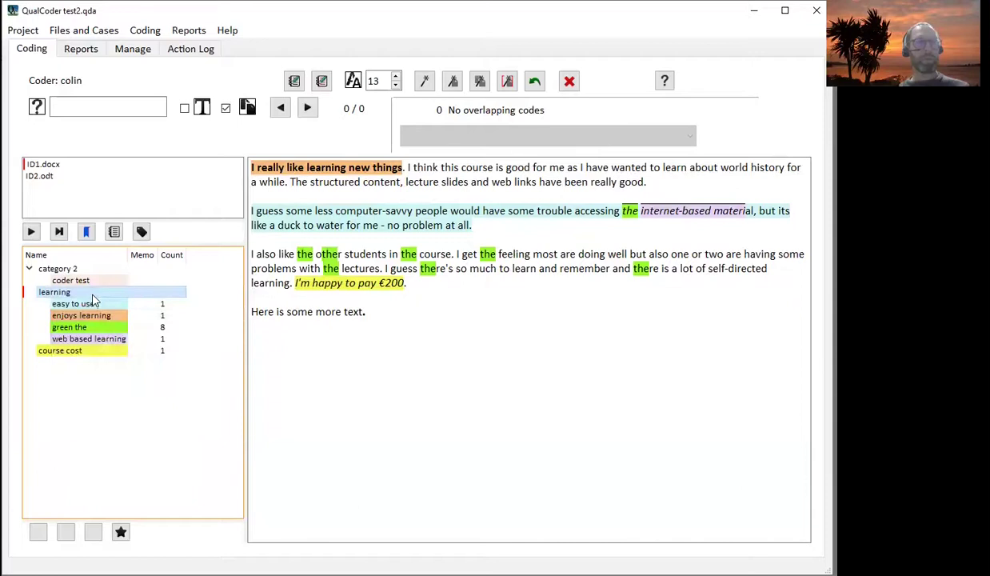
right_click(89, 282)
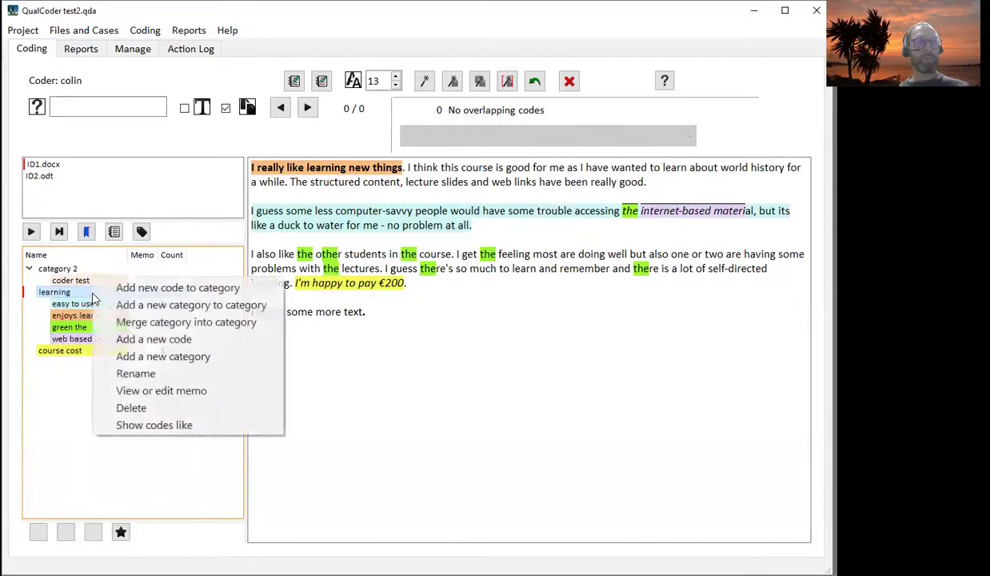
click(169, 321)
click(376, 211)
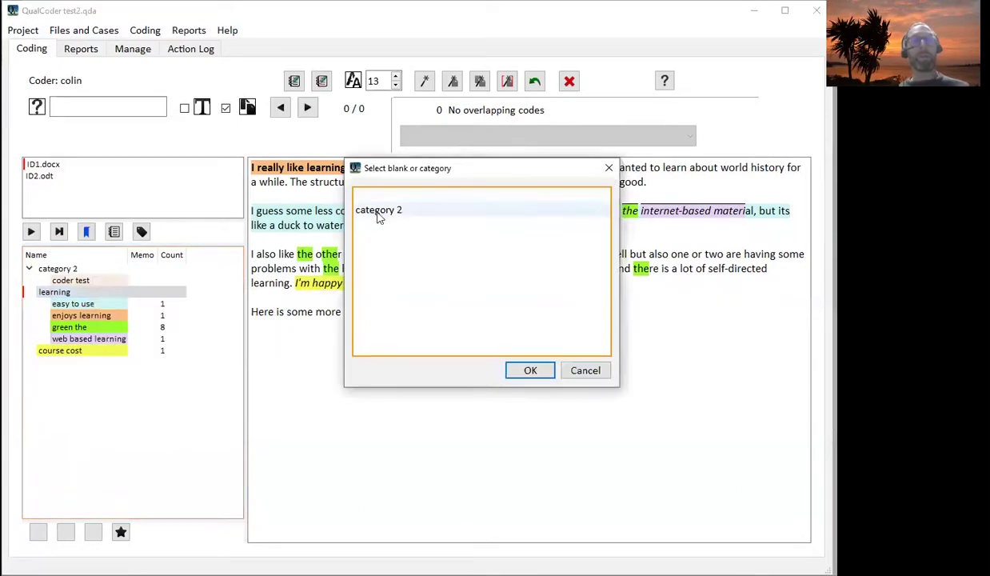
click(521, 371)
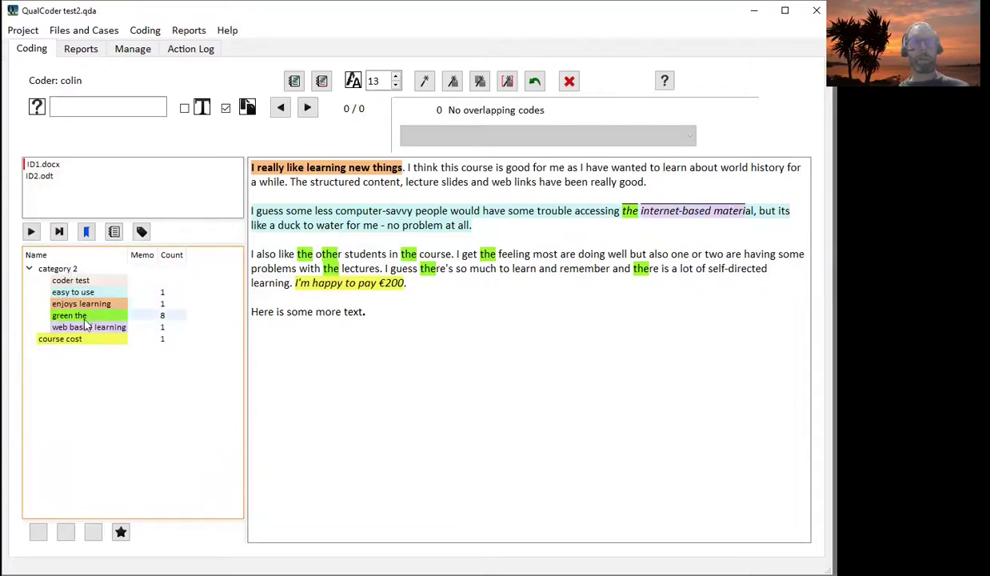
- Write the memo 'a test for green the' on the 'green the' code
right_click(62, 303)
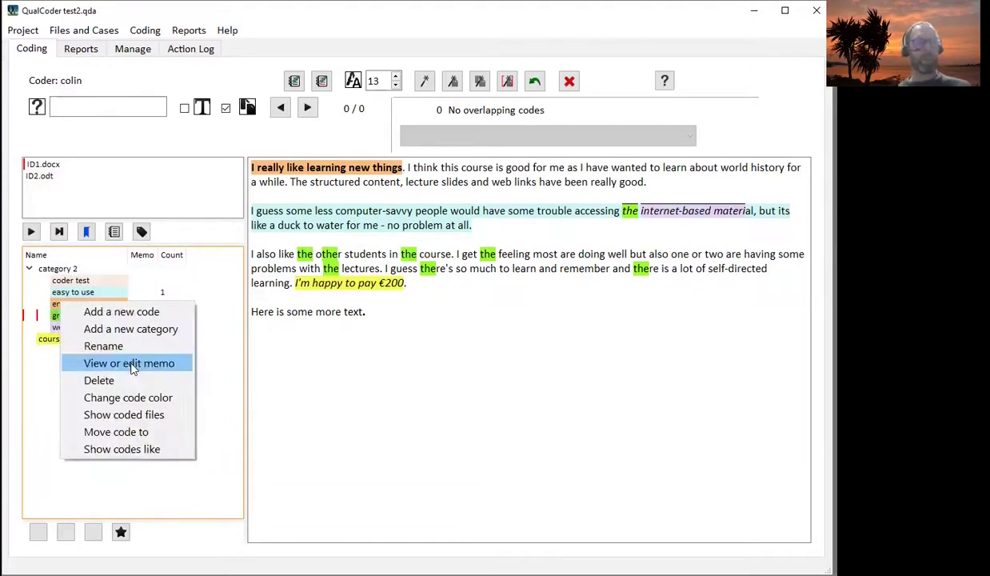
click(133, 366)
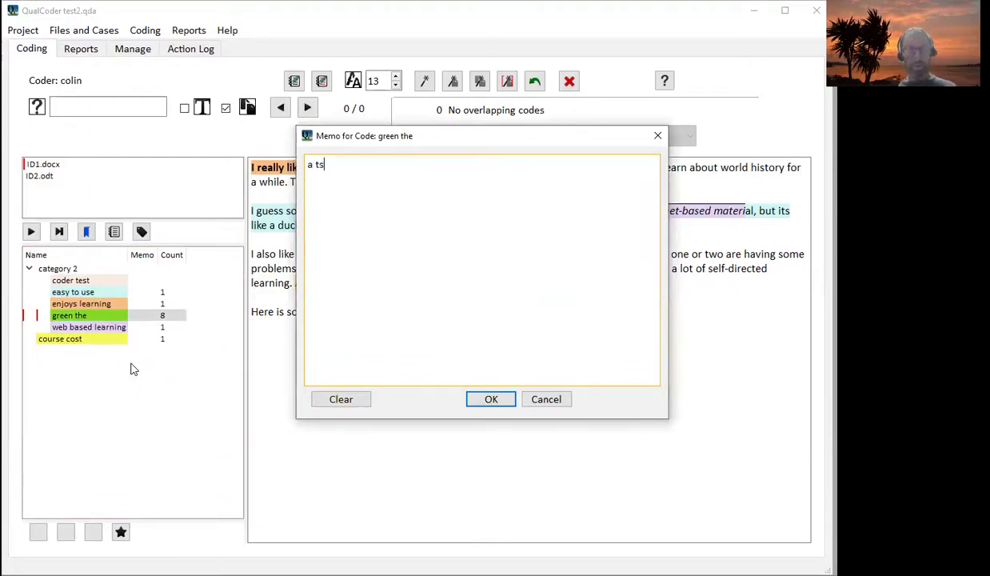
text(a test for gre)
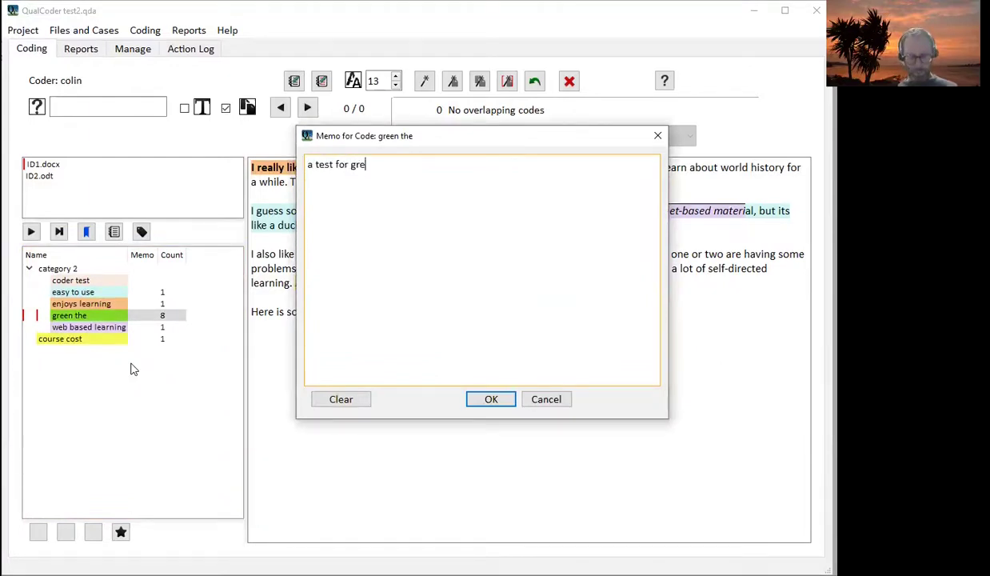
text(en thee)
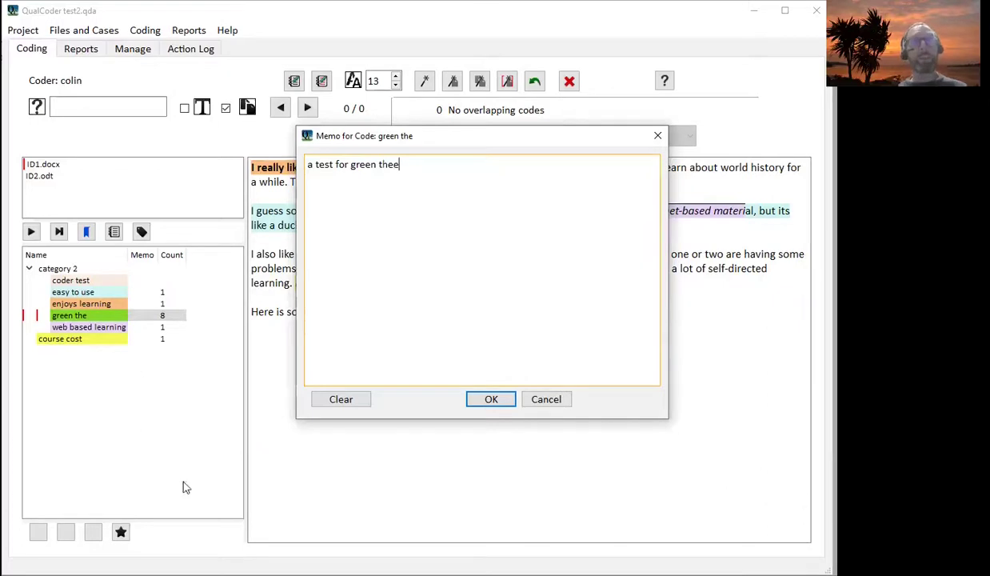
key(Escape)
right_click(76, 302)
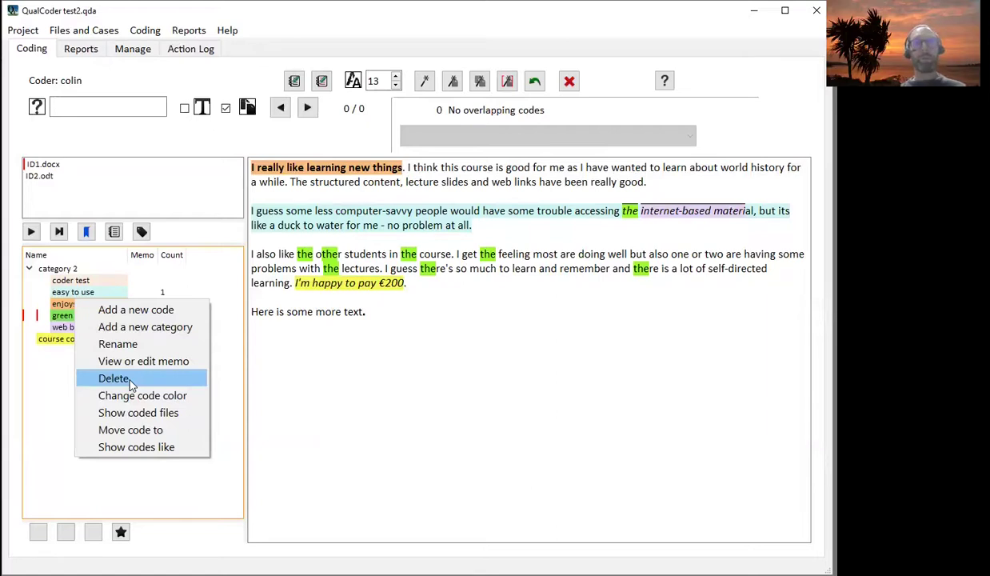
- Delete the 'green the' code, clearing its green highlights from ID1.docx
click(113, 378)
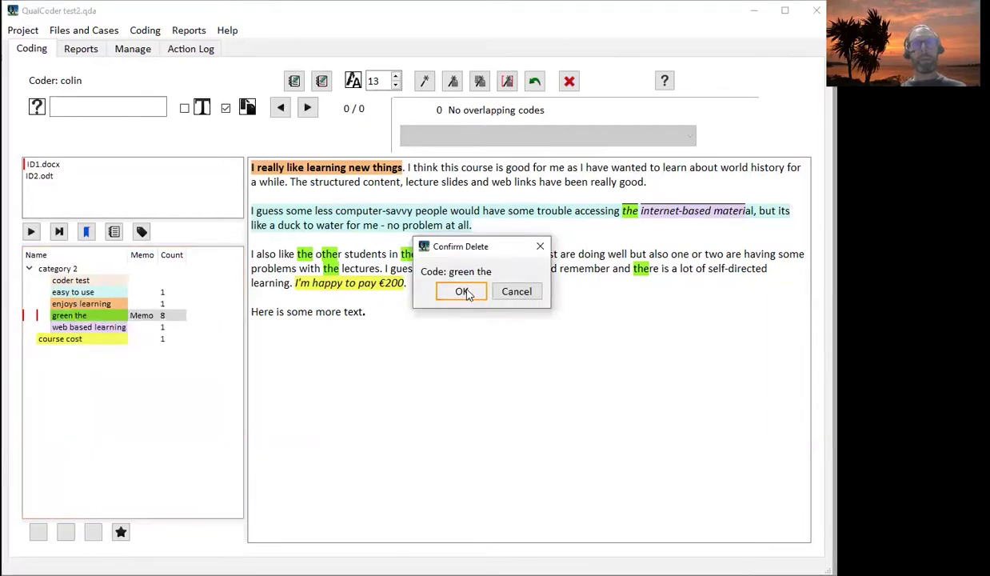
click(463, 292)
right_click(80, 316)
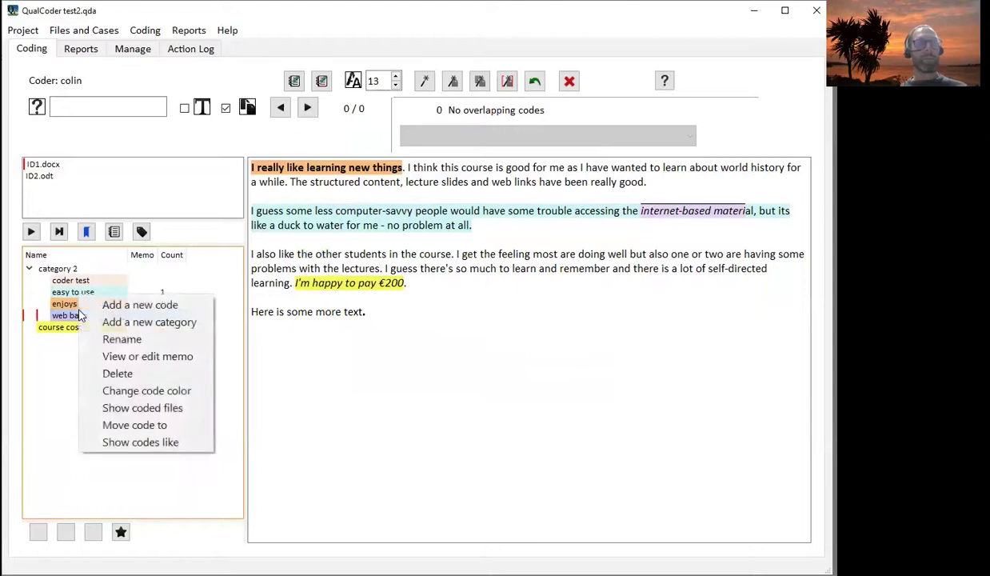
- Review the web based learning passage (ID1.docx 284–305), then close the coded-files list
click(124, 409)
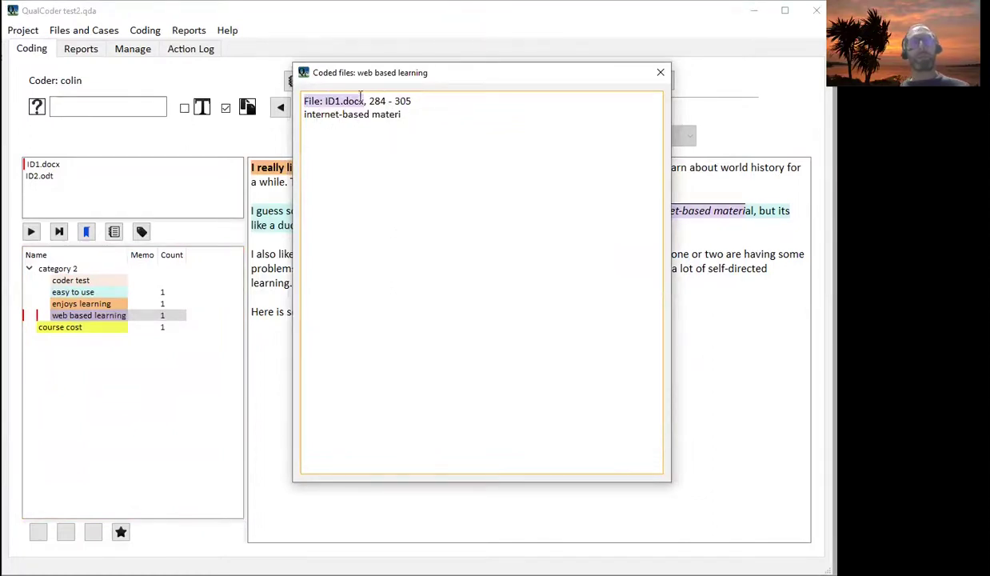
click(660, 75)
right_click(84, 304)
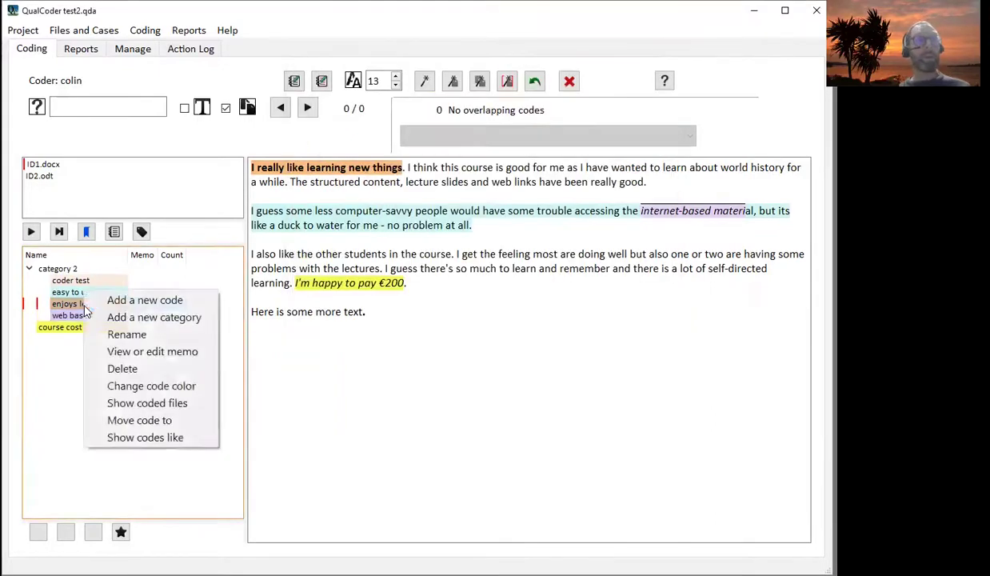
click(54, 329)
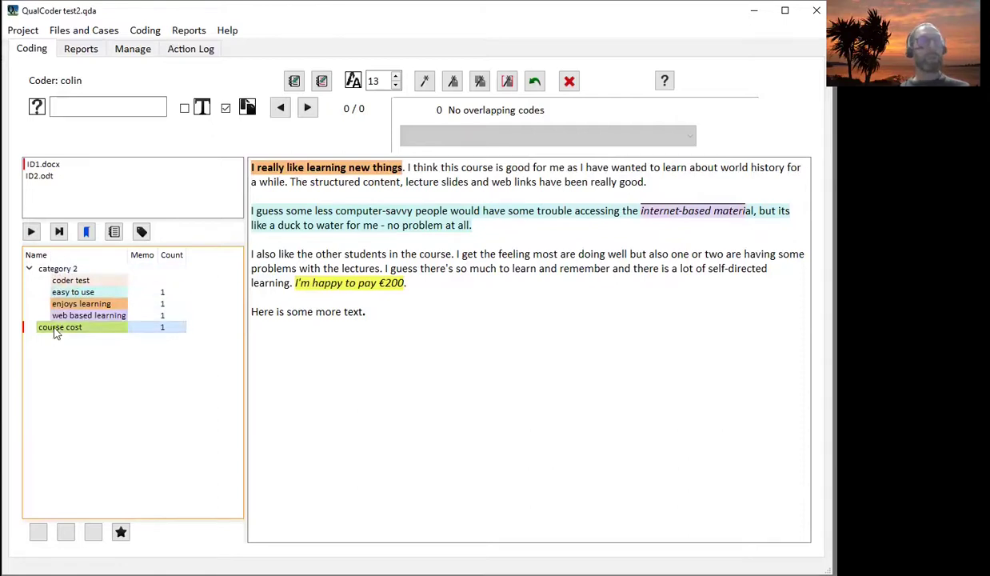
- Filter the code tree to show only codes whose names contain 'test'
right_click(87, 295)
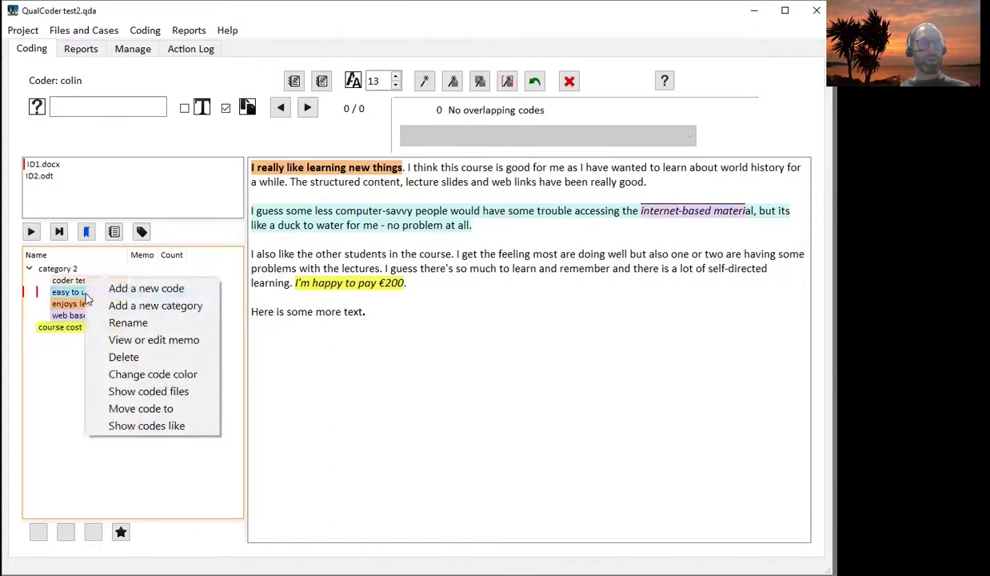
click(165, 427)
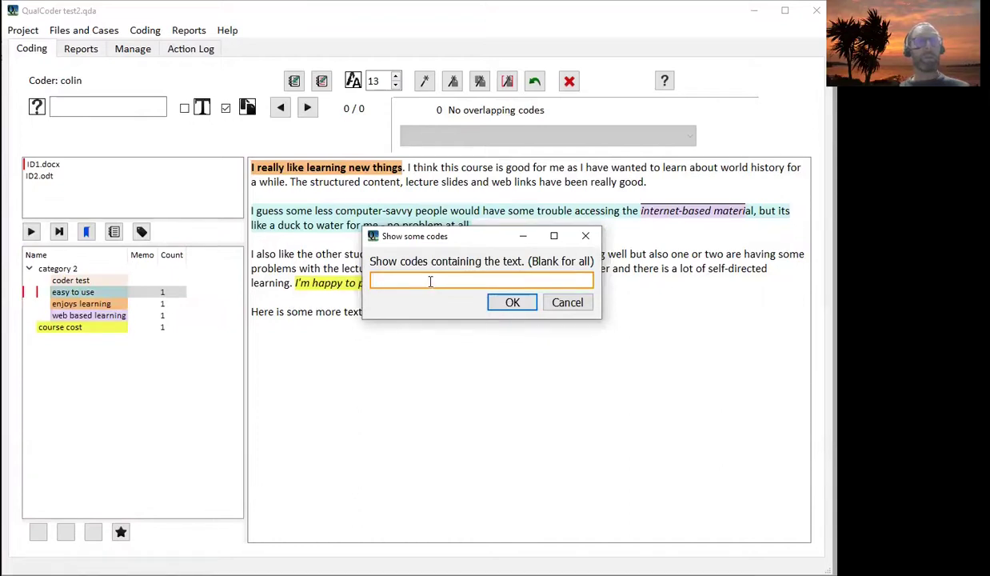
text(test)
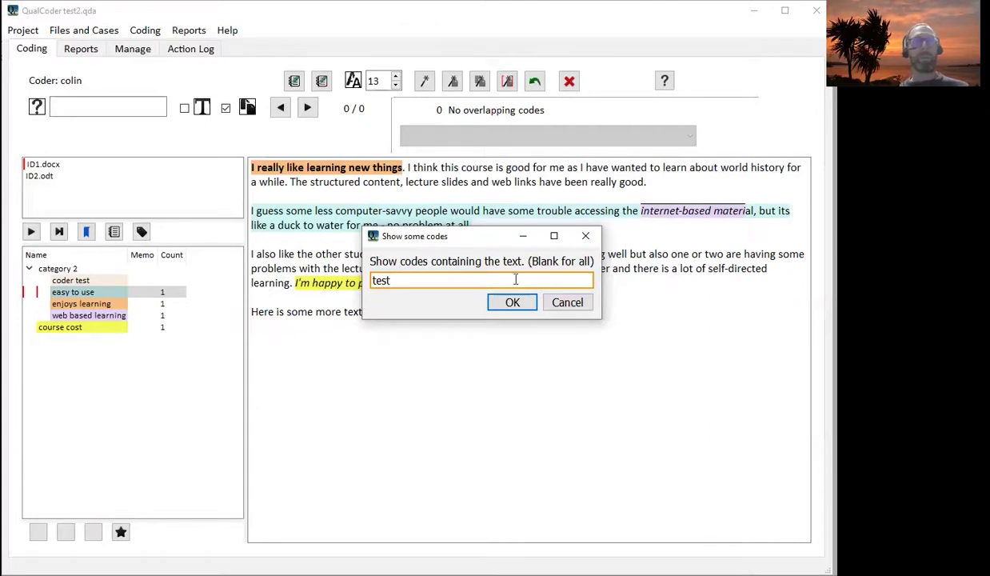
click(522, 305)
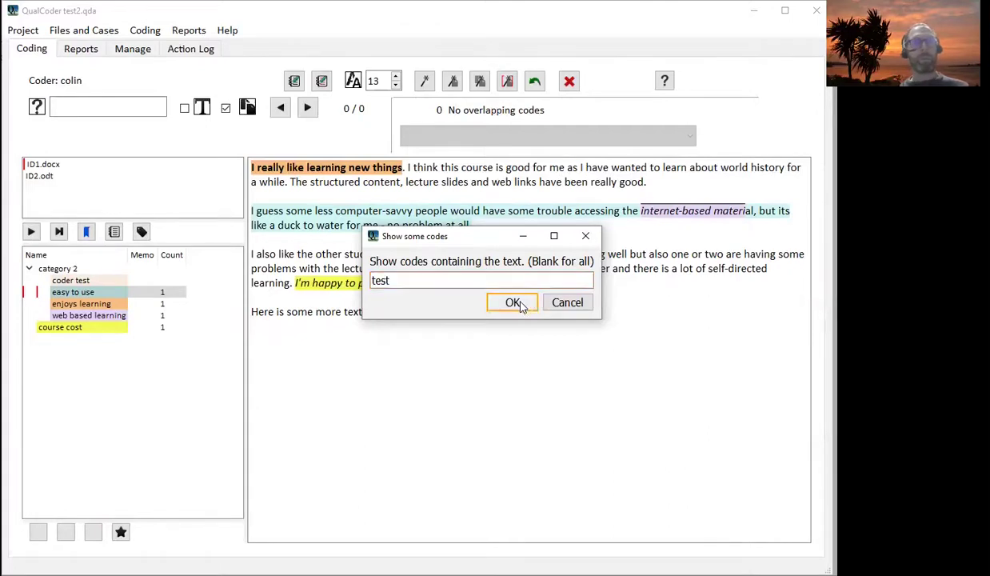
- Clear the name filter with a blank entry so every code is listed again
right_click(89, 285)
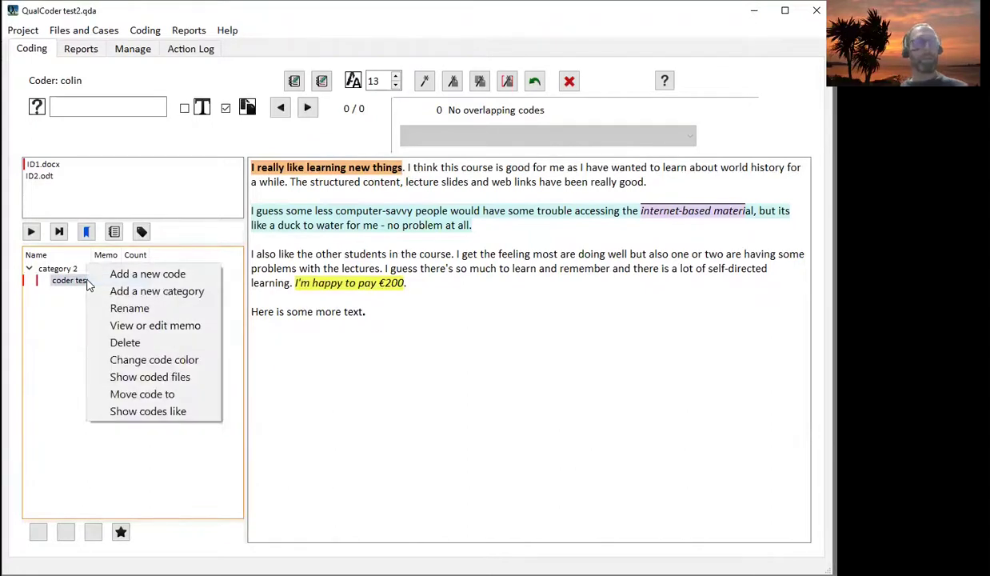
click(152, 412)
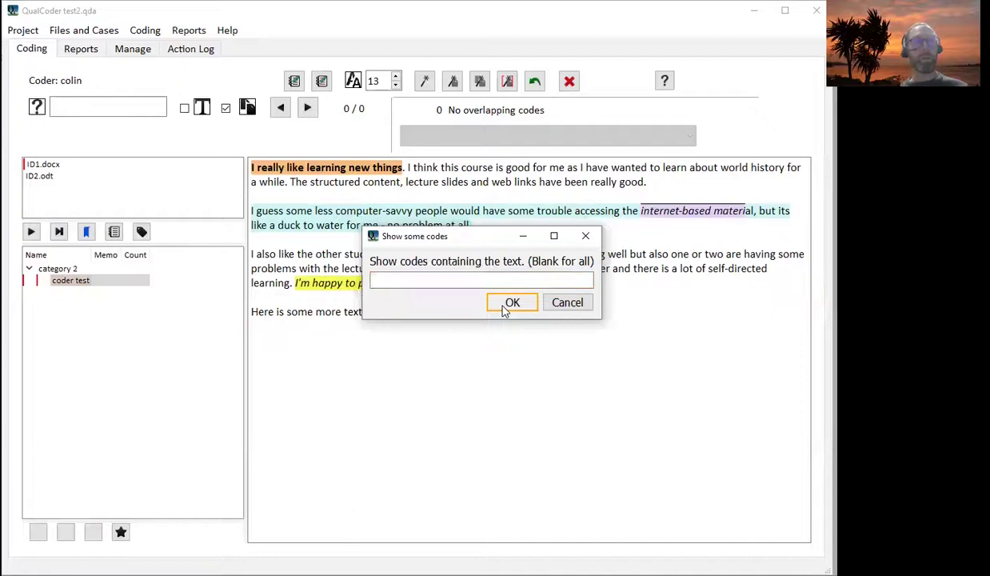
click(510, 303)
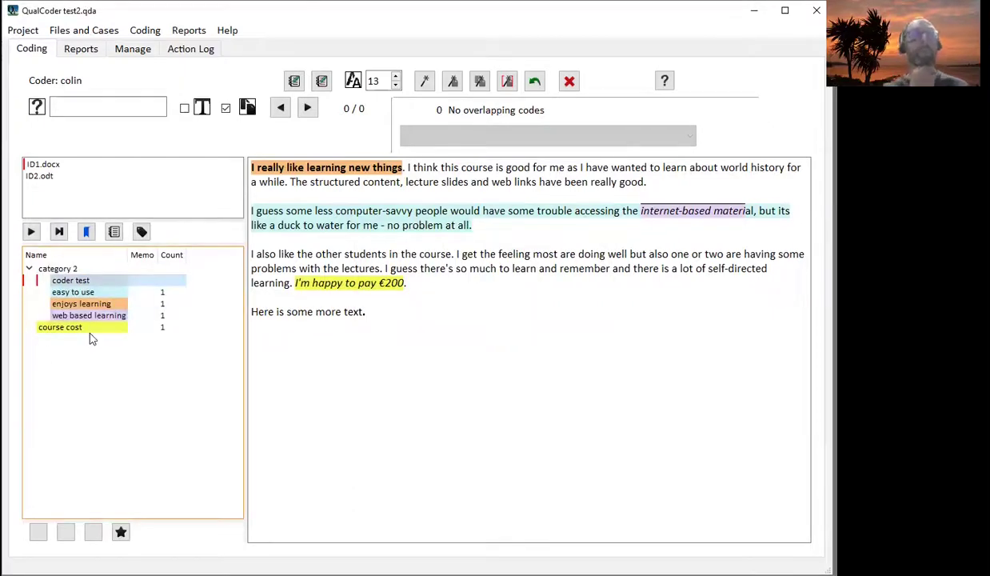